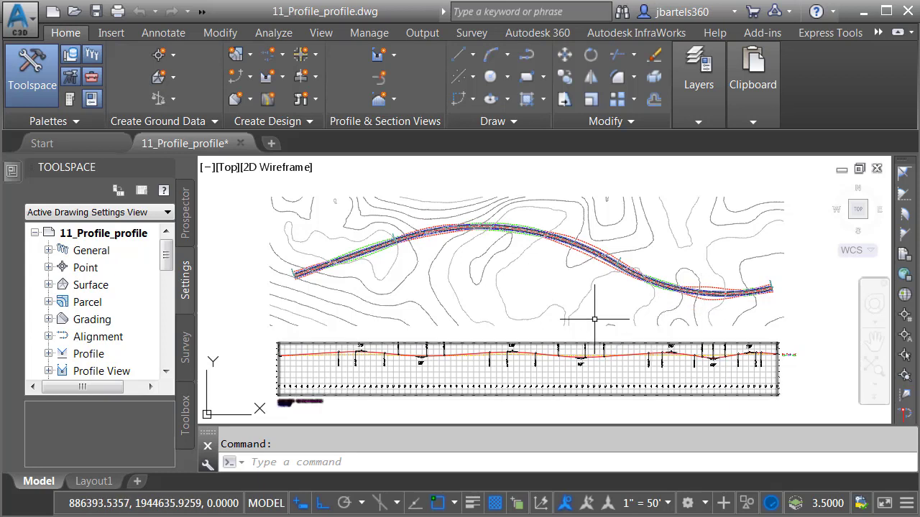
# Examine the Route-55 alignment up close near station 1+00, and return to the full extents of the plan and profile.
pyautogui.scroll(10, 306, 273)
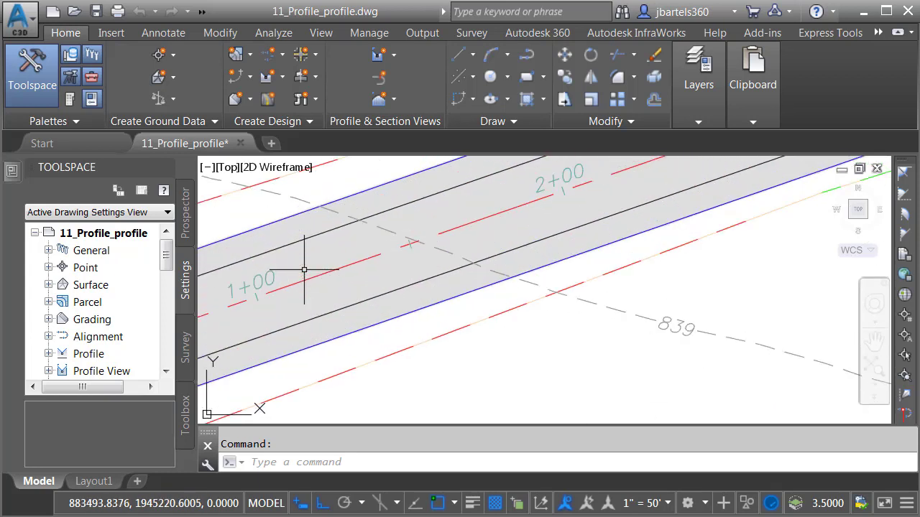
pyautogui.moveTo(308, 276)
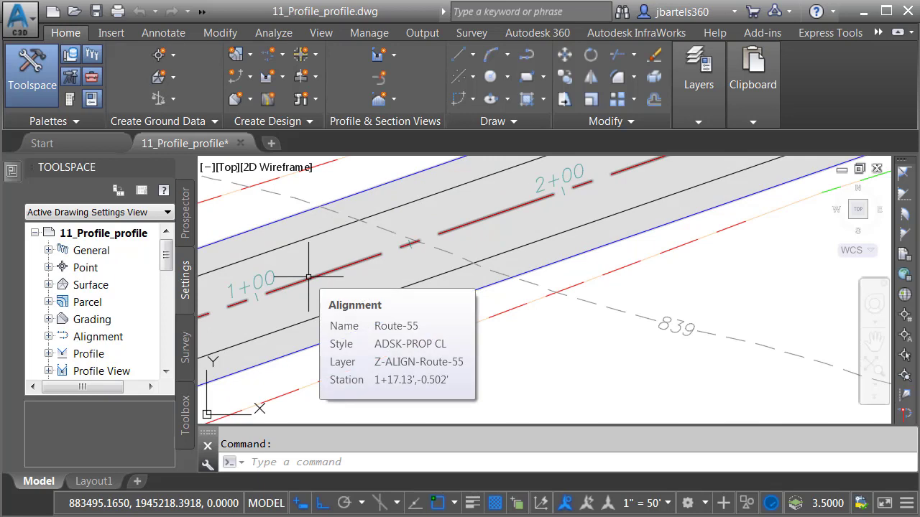
pyautogui.middleClick(571, 342)
pyautogui.middleClick(571, 342)
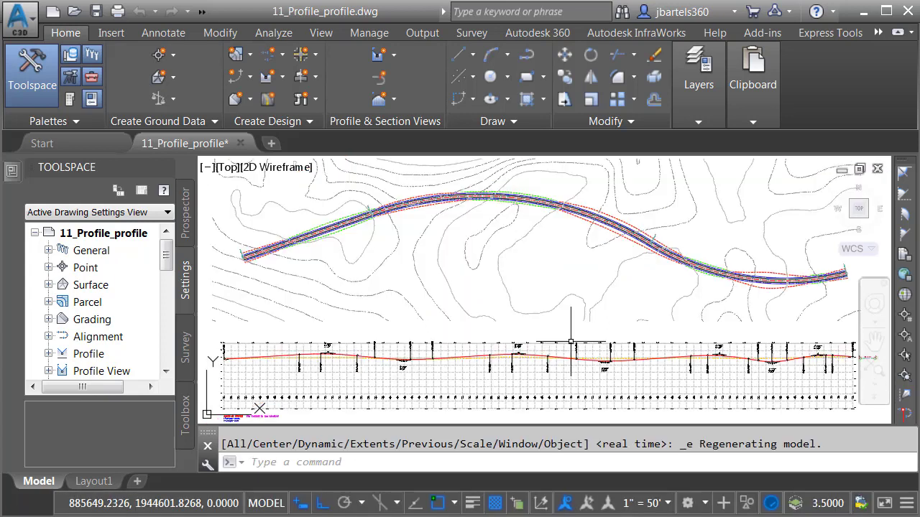
pyautogui.moveTo(513, 326)
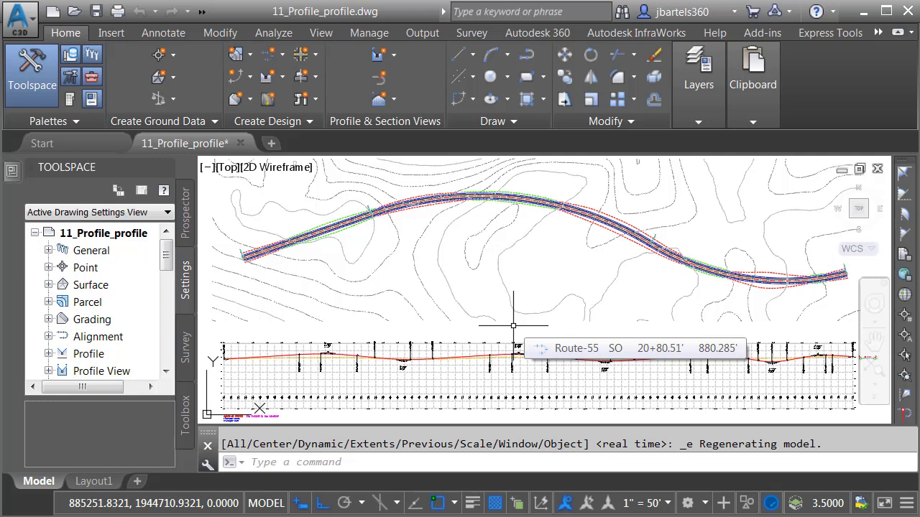
# Open the drawing template $sample_layouts.dwt from the Template folder.
pyautogui.click(74, 12)
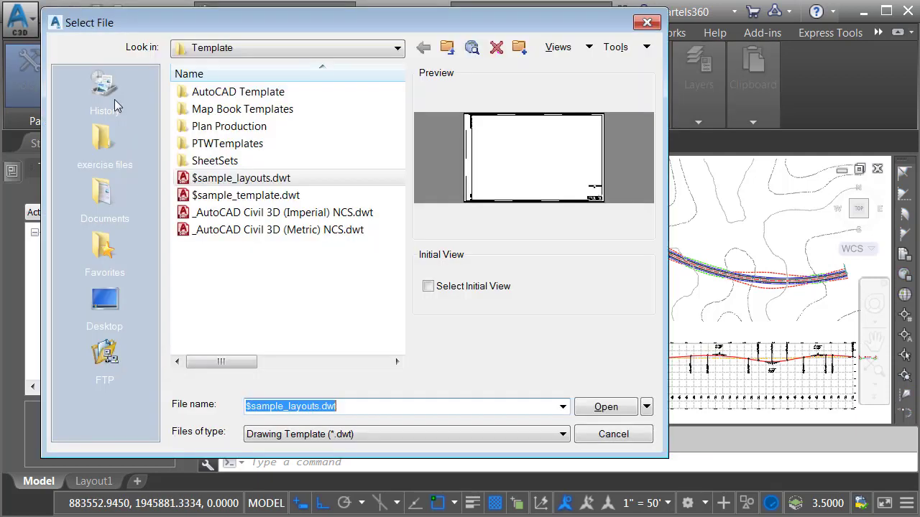
pyautogui.click(354, 434)
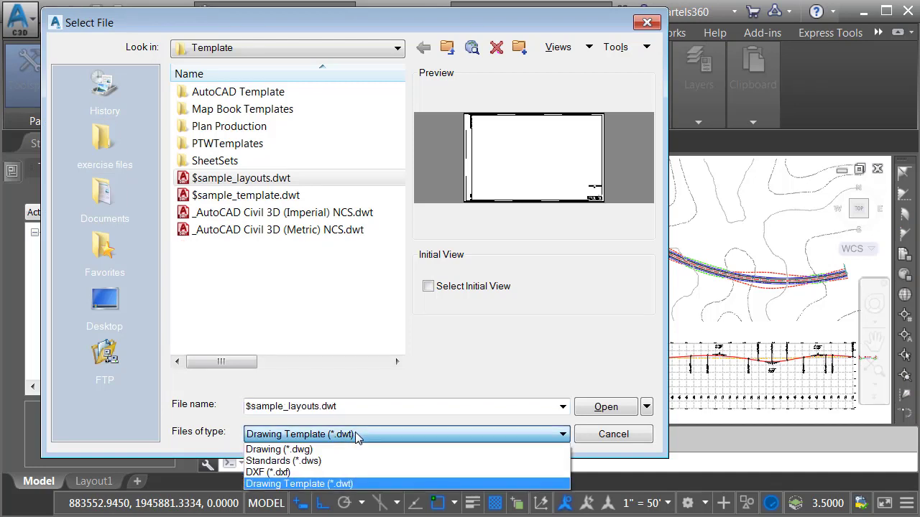
pyautogui.click(357, 436)
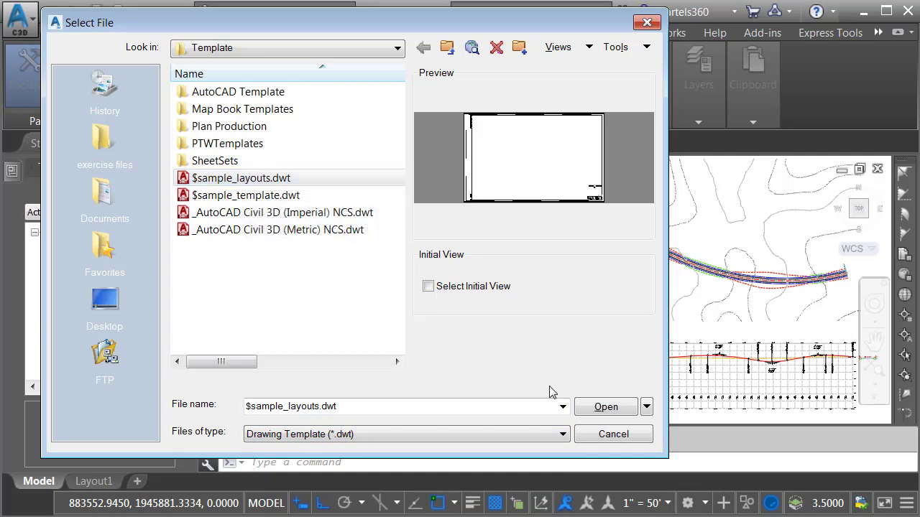
pyautogui.click(606, 407)
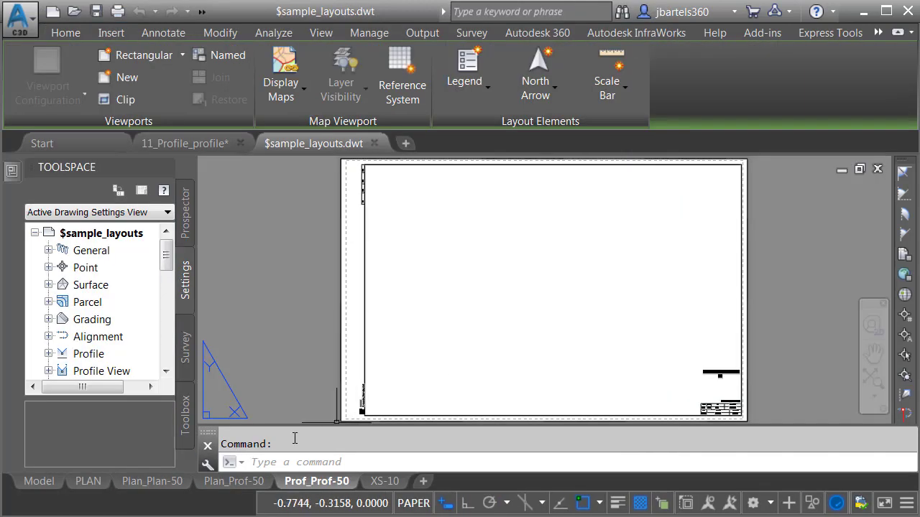
# Display the Plan_Plan-50 layout and thaw the D_VIEWPORT layer.
pyautogui.moveTo(156, 489)
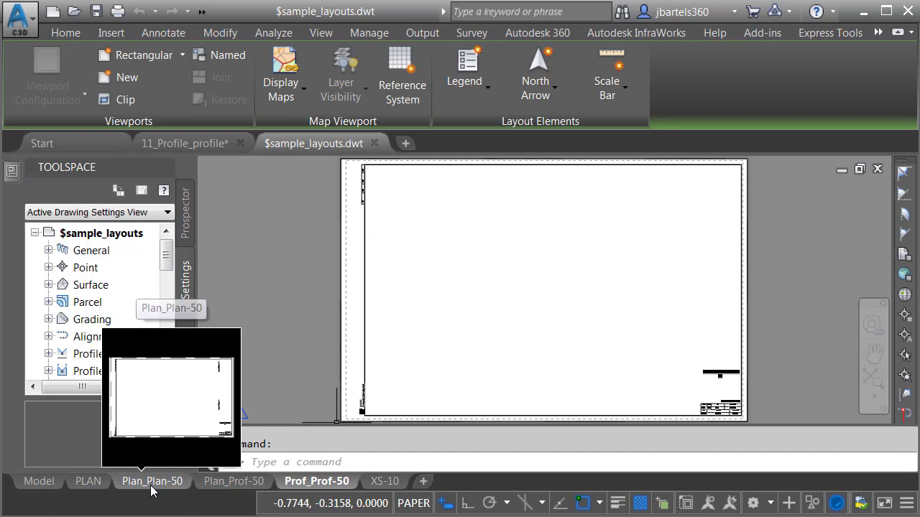
pyautogui.moveTo(296, 488)
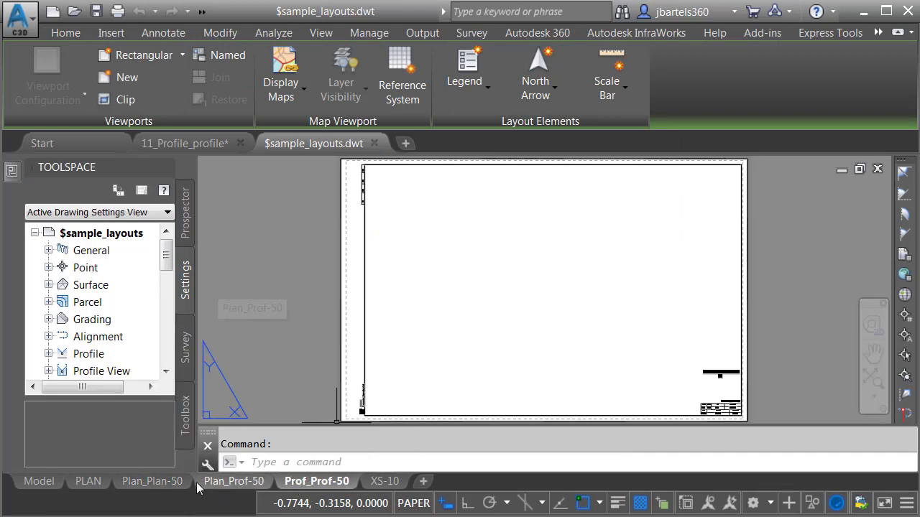
pyautogui.click(156, 487)
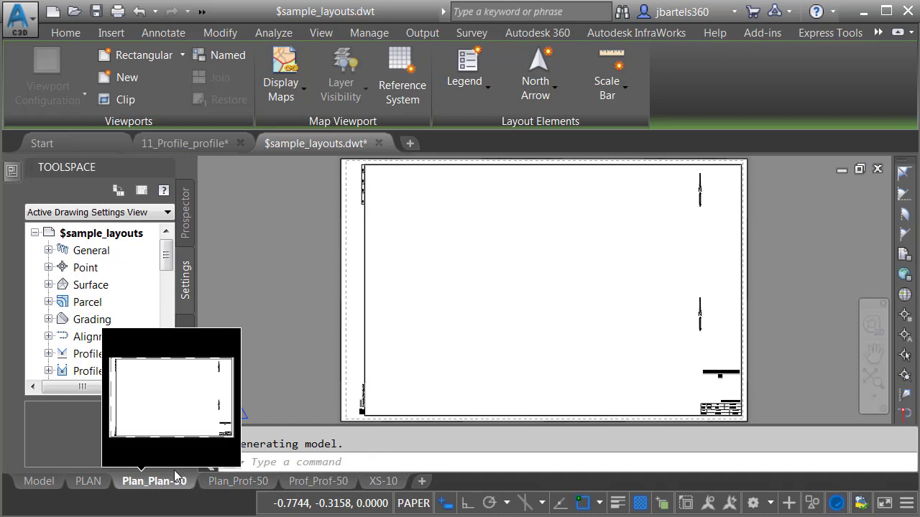
pyautogui.click(66, 33)
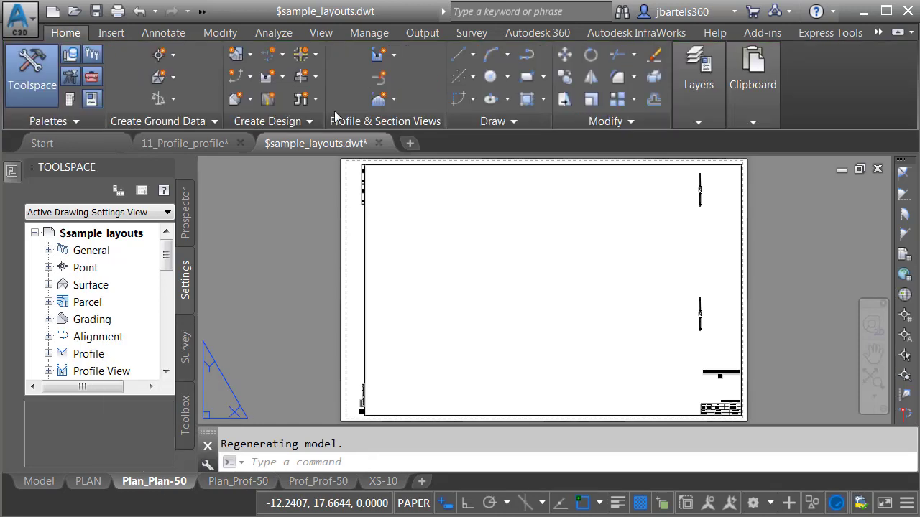
pyautogui.moveTo(697, 122)
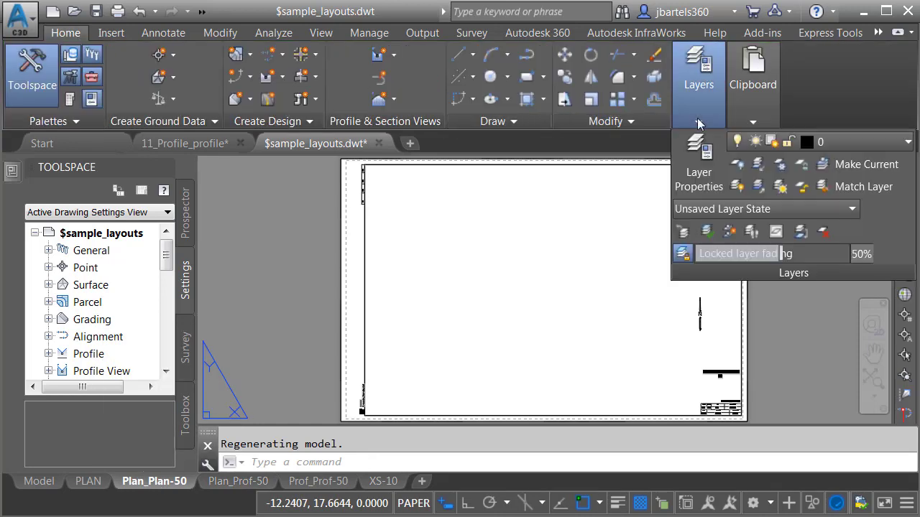
pyautogui.click(842, 142)
pyautogui.scroll(-6, 764, 338)
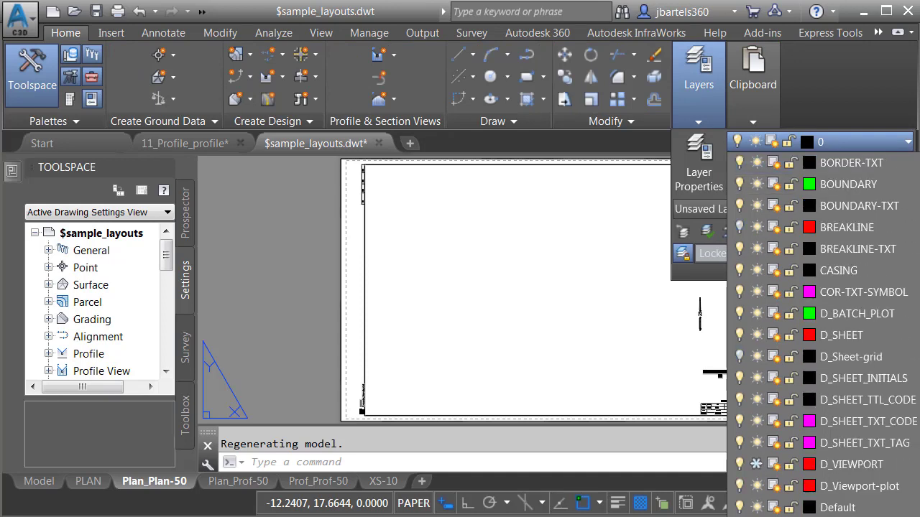
pyautogui.click(757, 335)
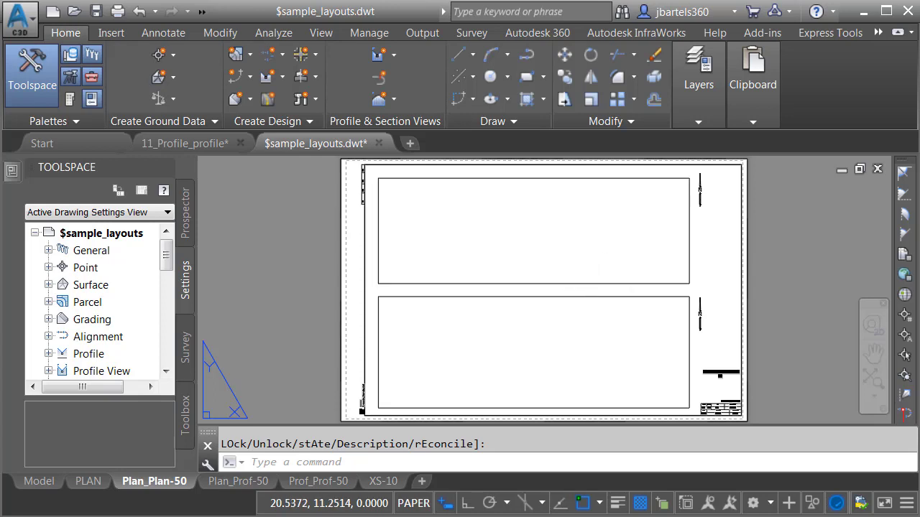
pyautogui.press('Escape')
# Examine the Viewport Type and Viewport Order properties of the upper and lower viewports on the Plan_Plan-50 layout.
pyautogui.click(575, 284)
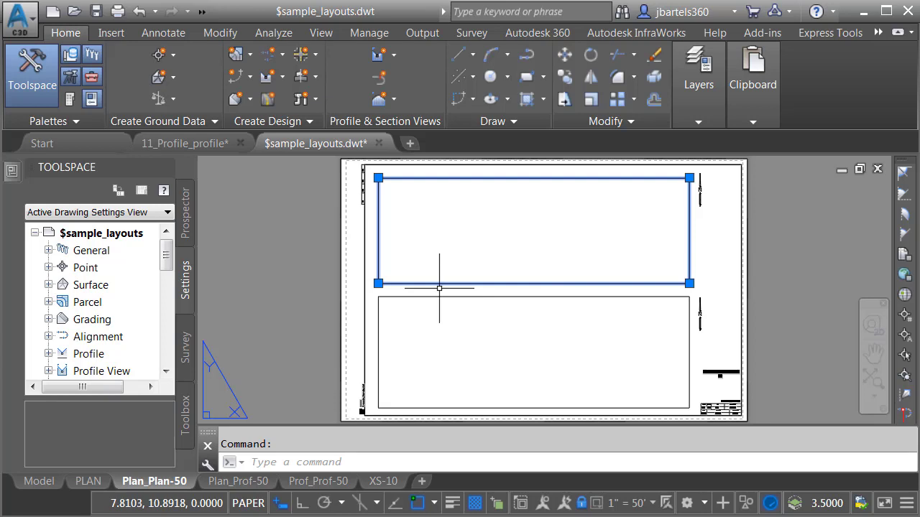
pyautogui.moveTo(14, 176)
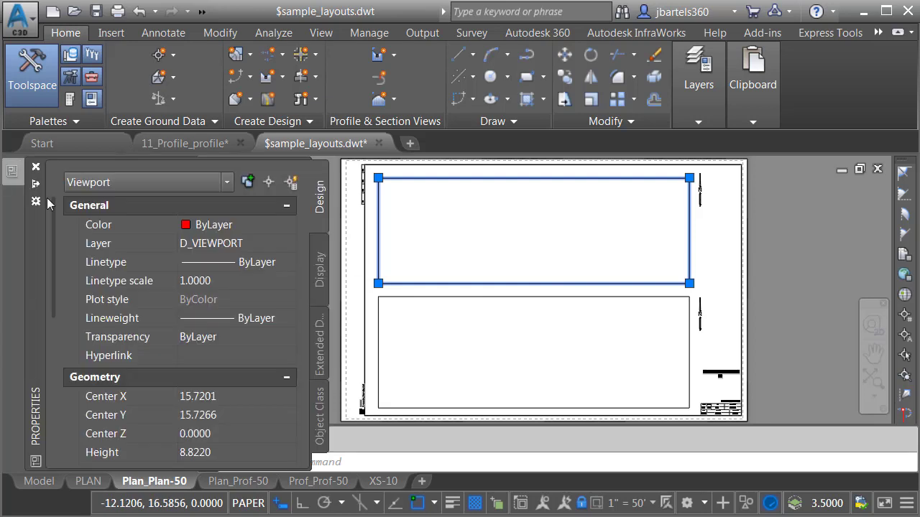
pyautogui.moveTo(52, 203); pyautogui.dragTo(52, 392)
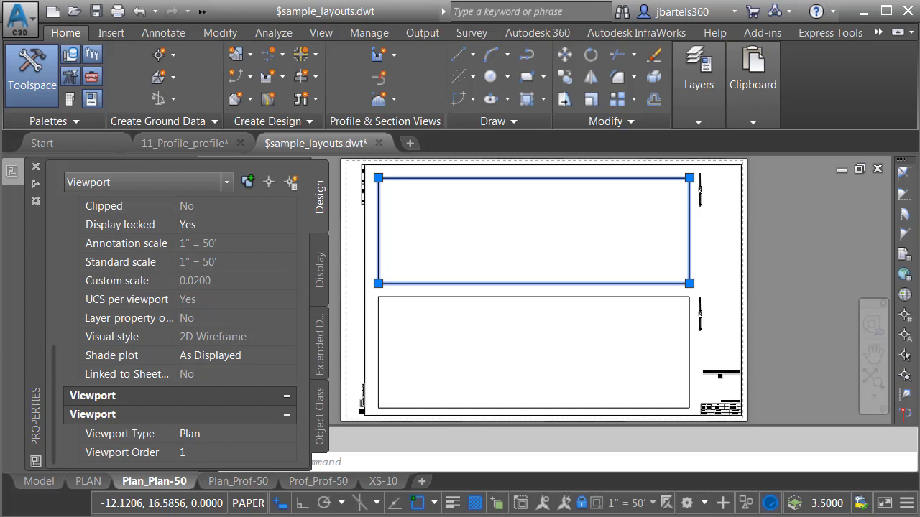
pyautogui.press('Escape')
pyautogui.click(392, 299)
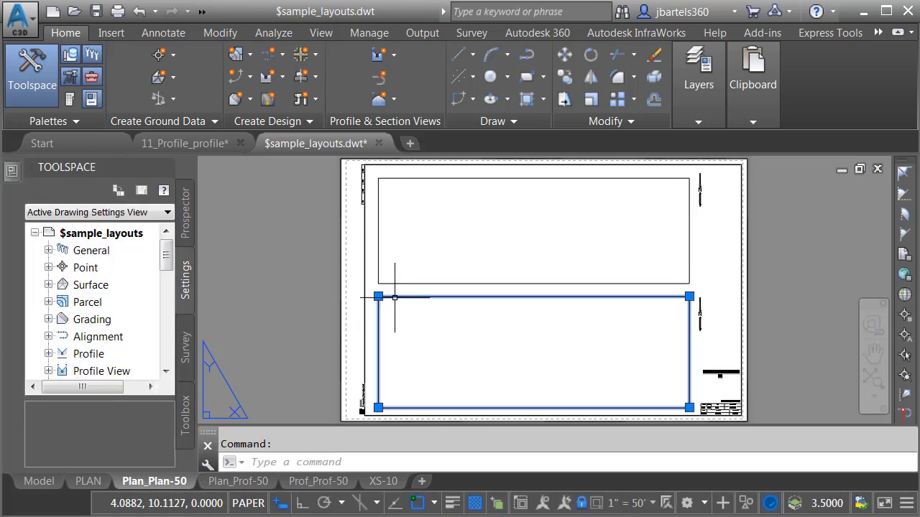
pyautogui.moveTo(25, 173)
pyautogui.moveTo(53, 204); pyautogui.dragTo(54, 380)
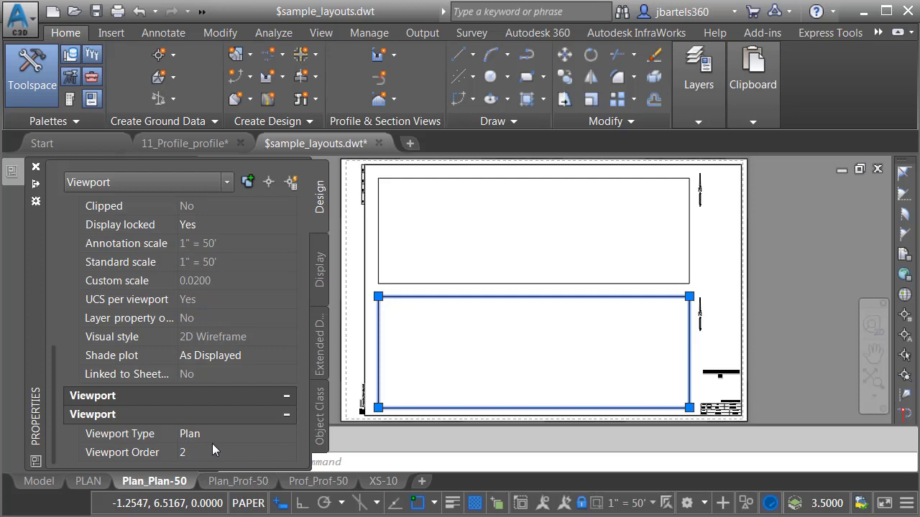
pyautogui.press('Escape')
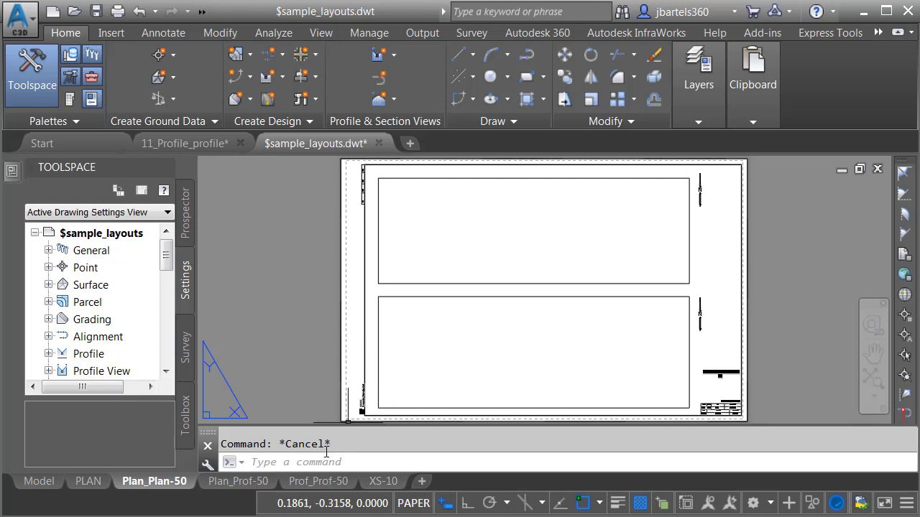
# Display the Prof_Prof-50 layout and examine the Viewport Type and Viewport Order properties of its upper and lower viewports.
pyautogui.click(318, 480)
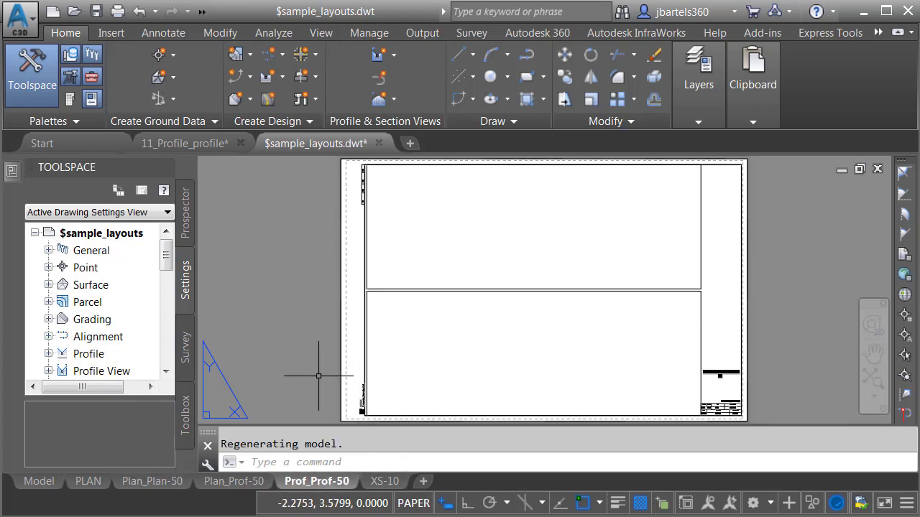
pyautogui.click(701, 229)
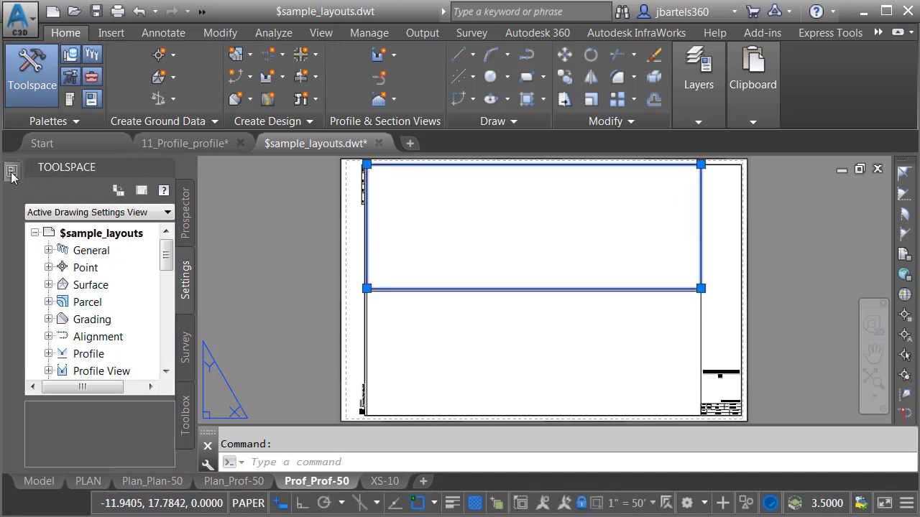
pyautogui.moveTo(11, 176)
pyautogui.moveTo(55, 250); pyautogui.dragTo(49, 402)
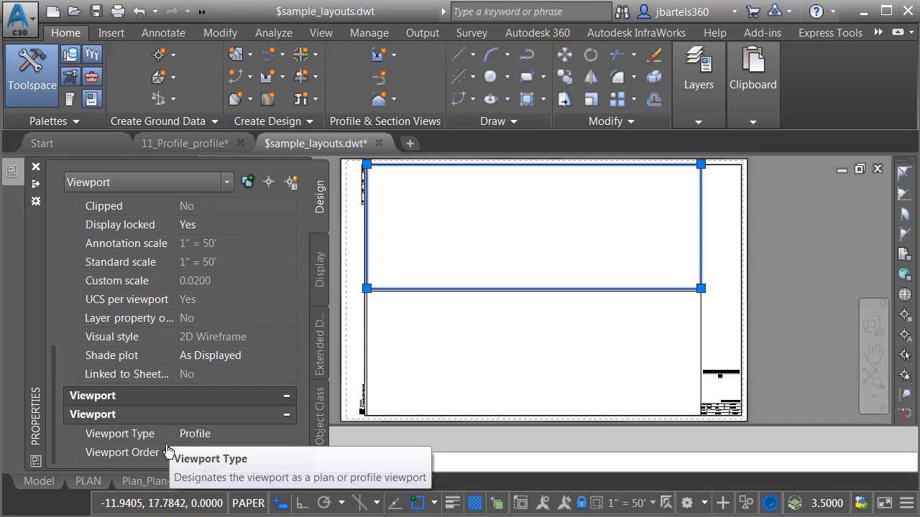
pyautogui.press('Escape')
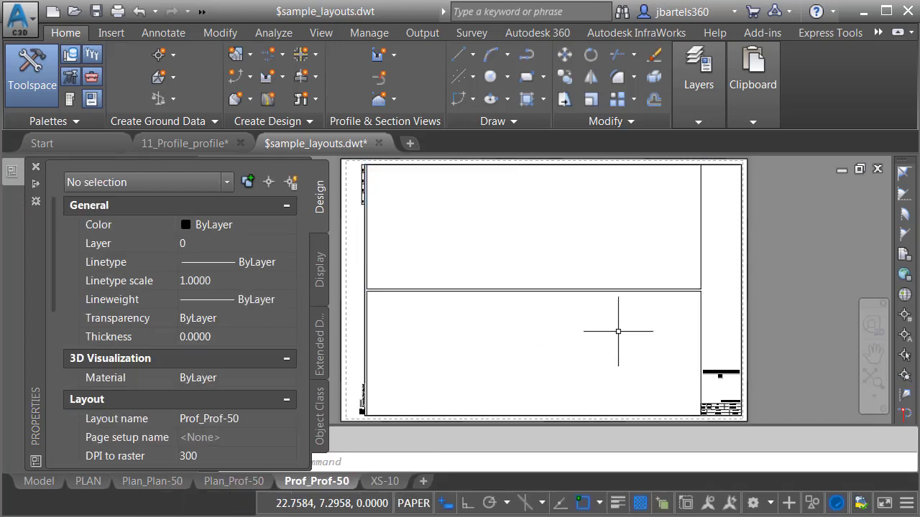
pyautogui.click(700, 313)
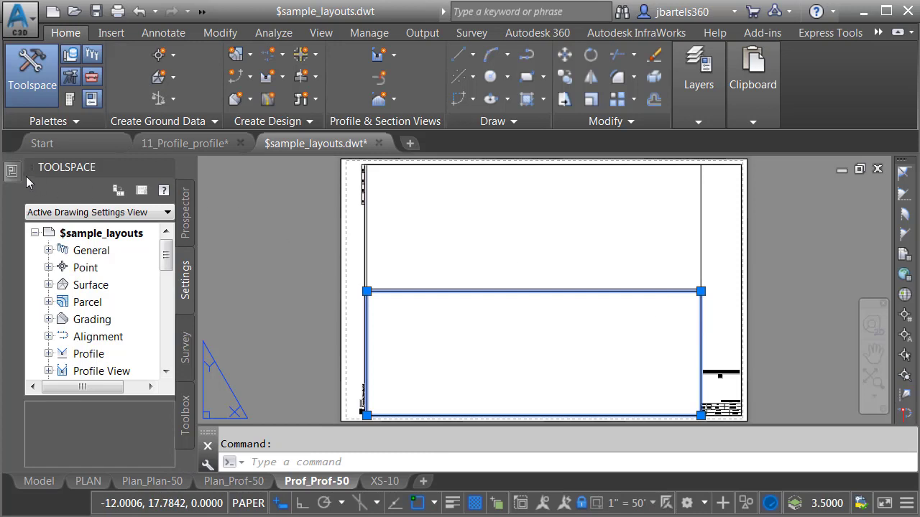
pyautogui.moveTo(11, 176)
pyautogui.moveTo(52, 220); pyautogui.dragTo(51, 393)
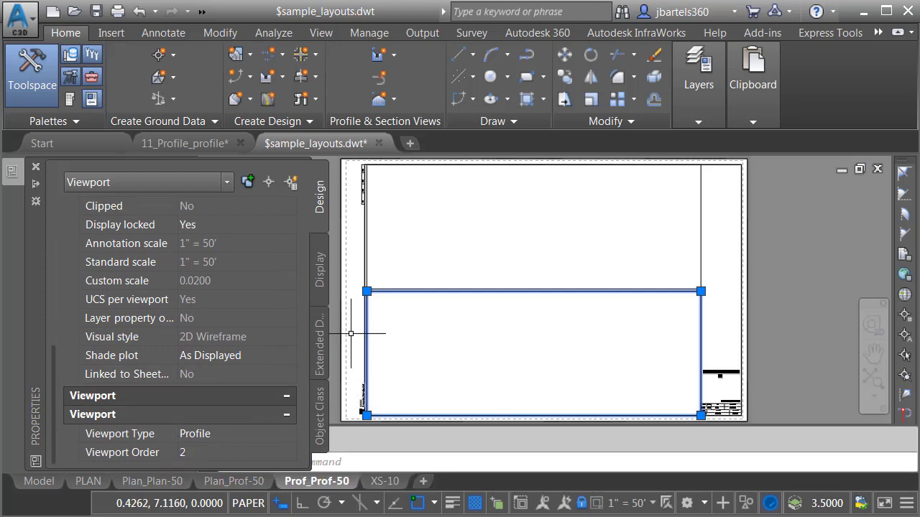
pyautogui.press('Escape')
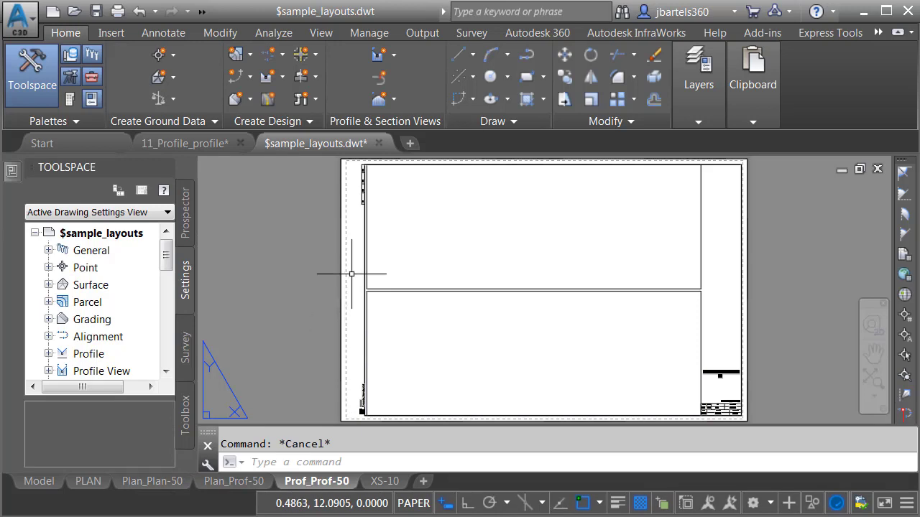
# Close $sample_layouts.dwt without saving, and look through the drawing templates in the Plan Production folder without opening any.
pyautogui.click(379, 144)
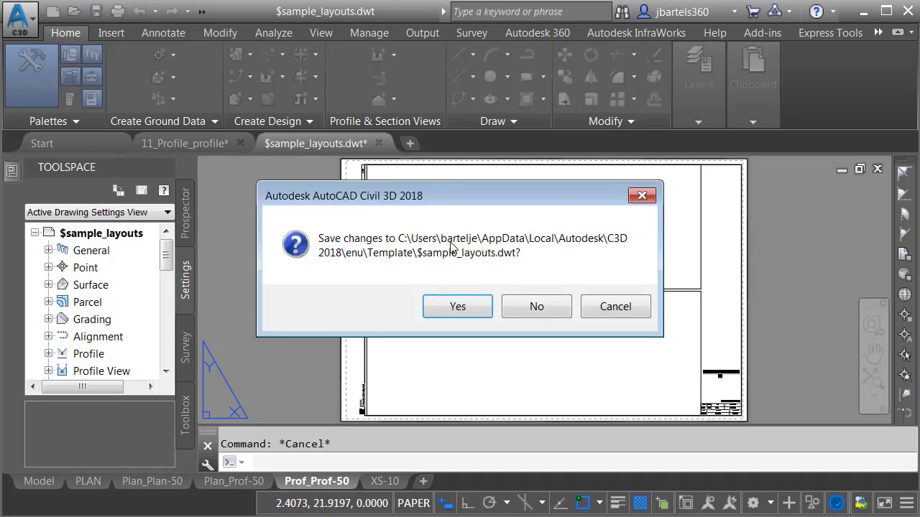
pyautogui.click(536, 306)
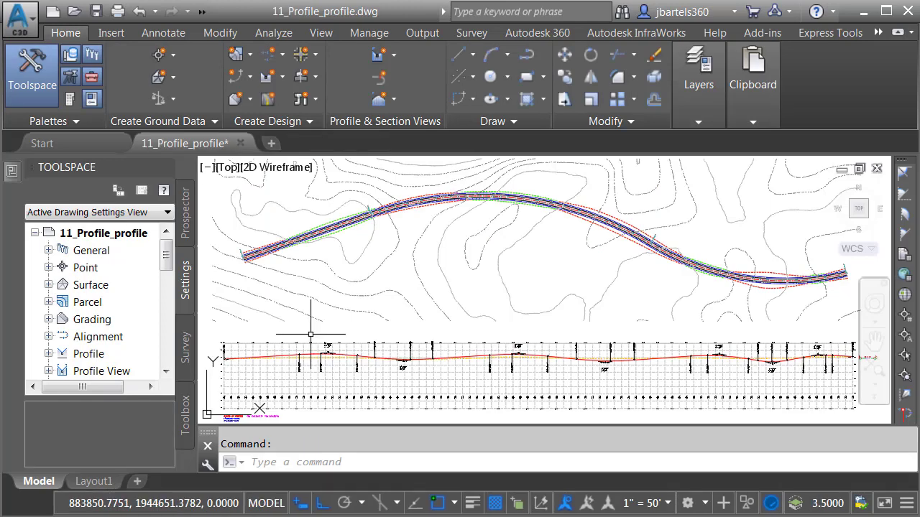
pyautogui.click(75, 12)
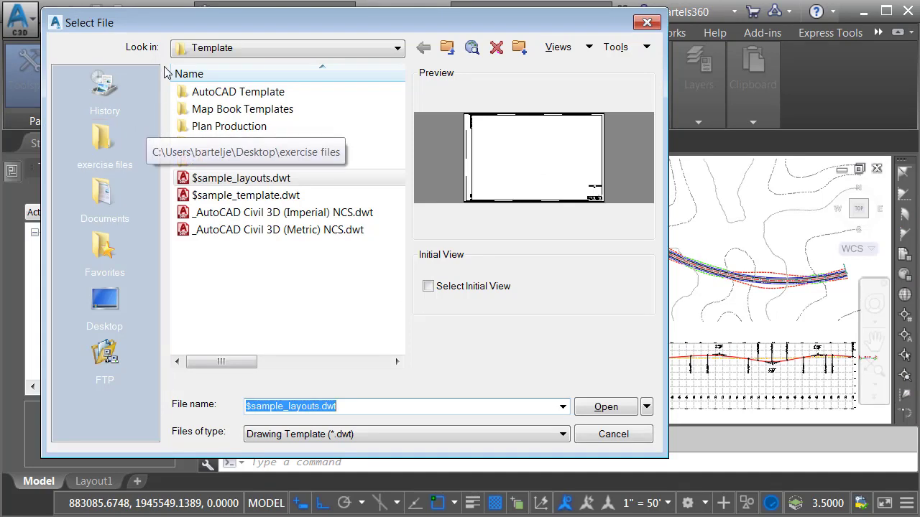
pyautogui.doubleClick(183, 127)
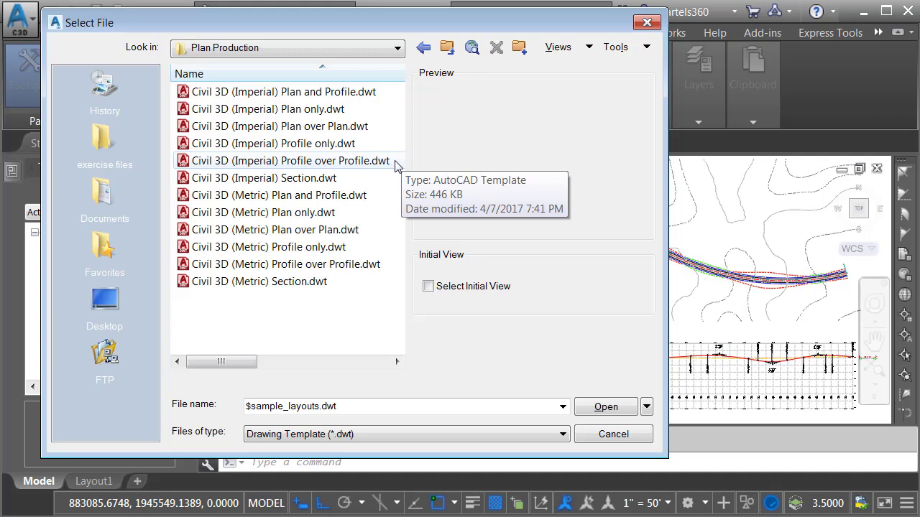
pyautogui.click(647, 22)
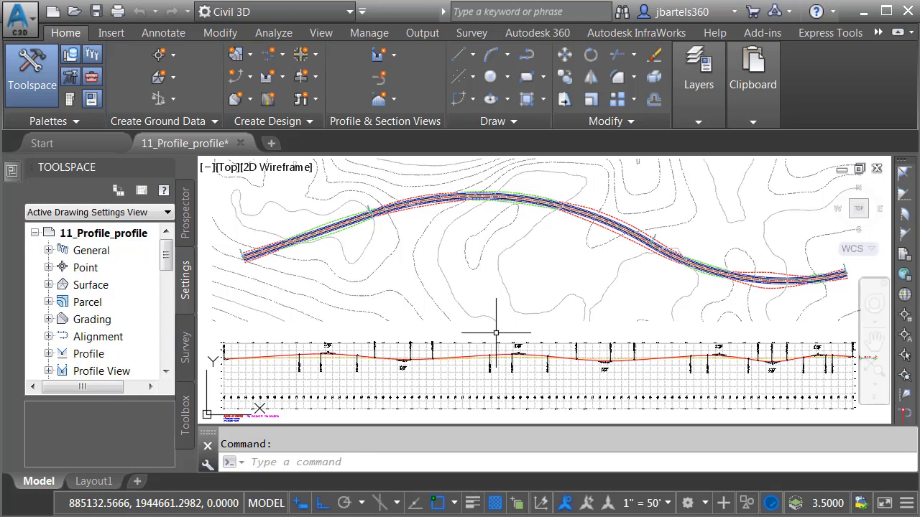
# Start creating view frames for the Route-55 alignment over the automatic station range, with the Plan(s) only sheet type.
pyautogui.moveTo(496, 333)
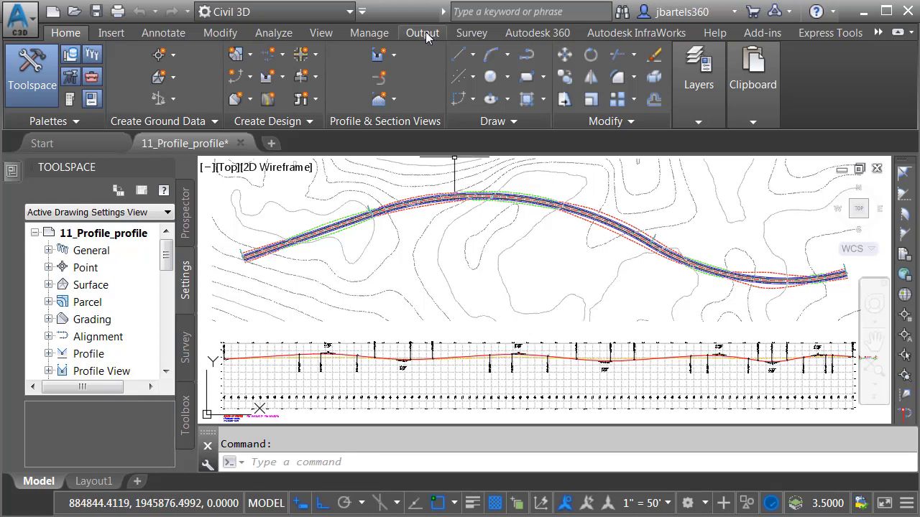
pyautogui.click(424, 34)
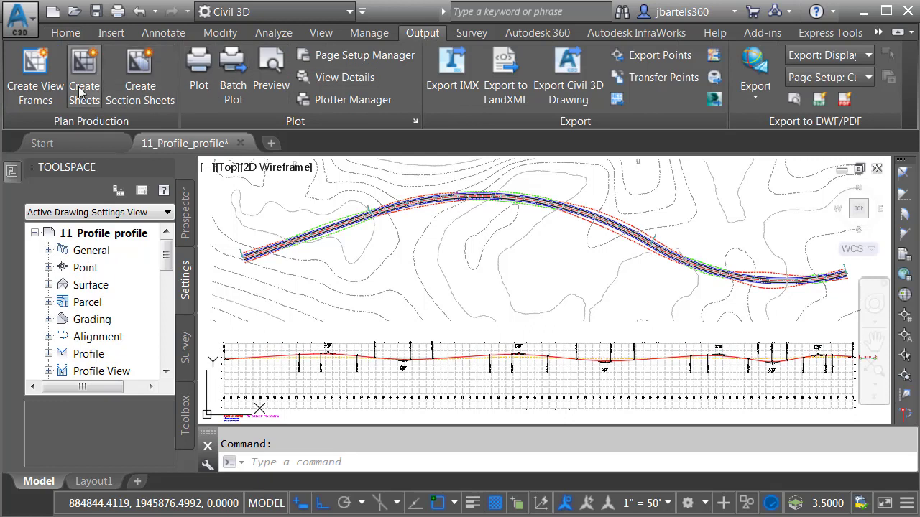
pyautogui.click(26, 86)
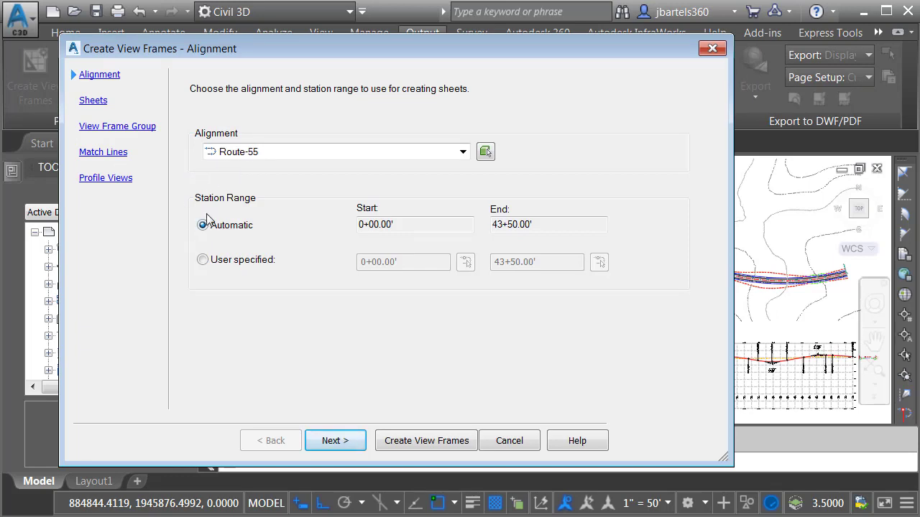
pyautogui.click(334, 441)
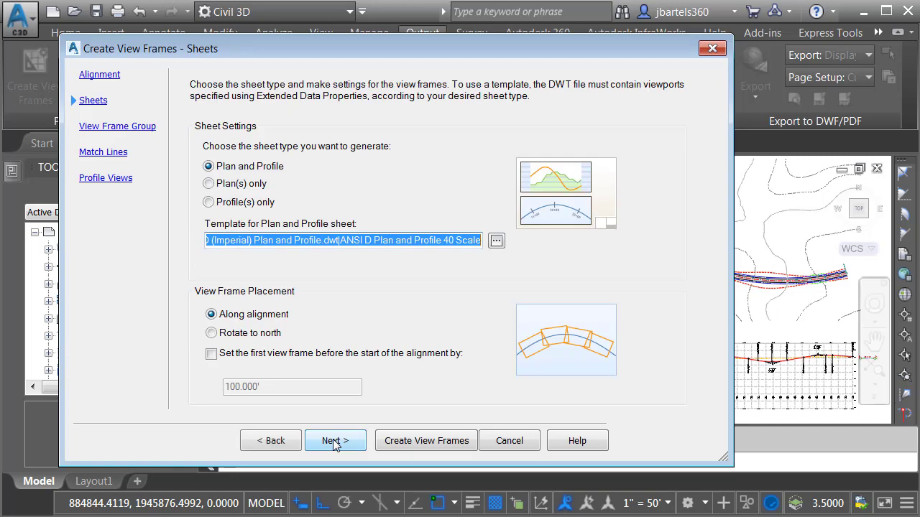
pyautogui.click(209, 185)
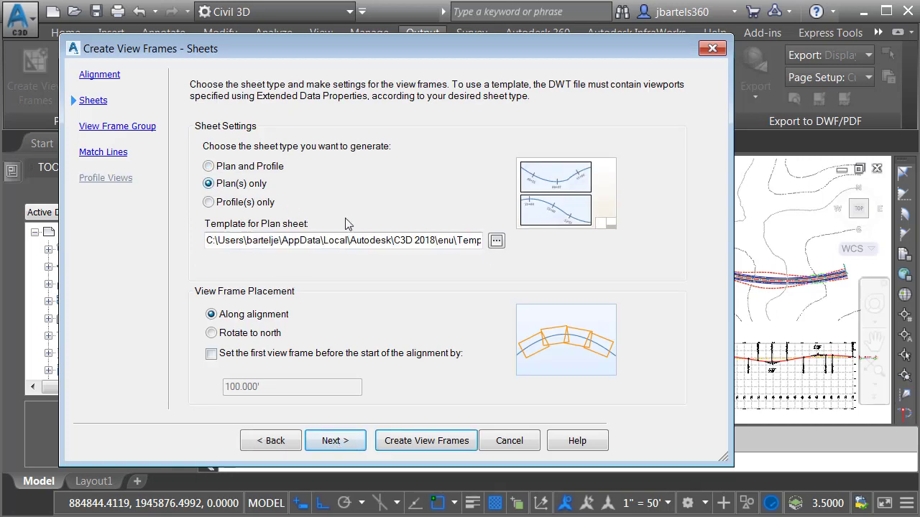
# Use the Plan_Plan-50 layout from $sample_layouts.dwt as the plan sheet template.
pyautogui.click(496, 240)
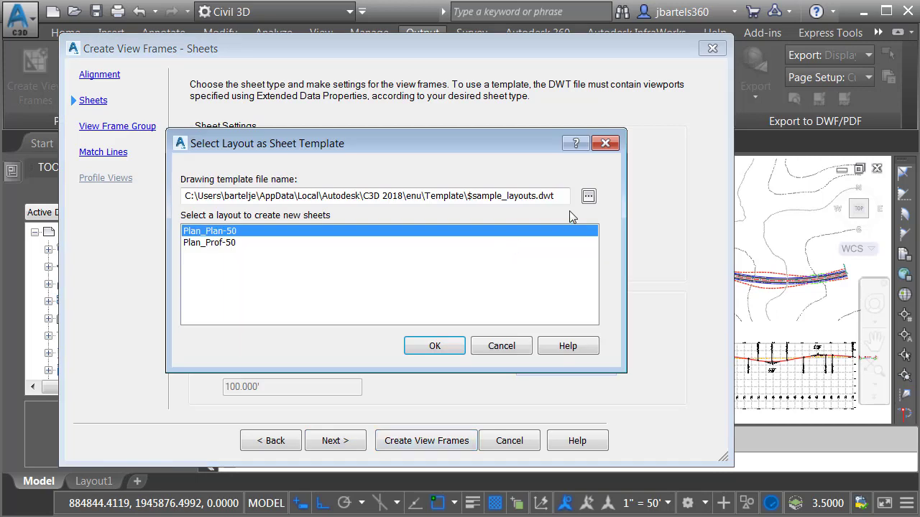
pyautogui.click(588, 197)
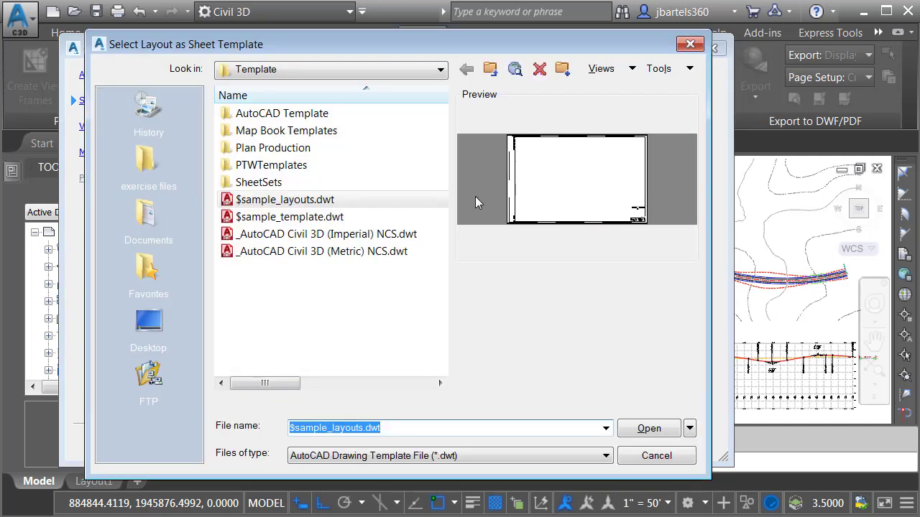
pyautogui.click(303, 201)
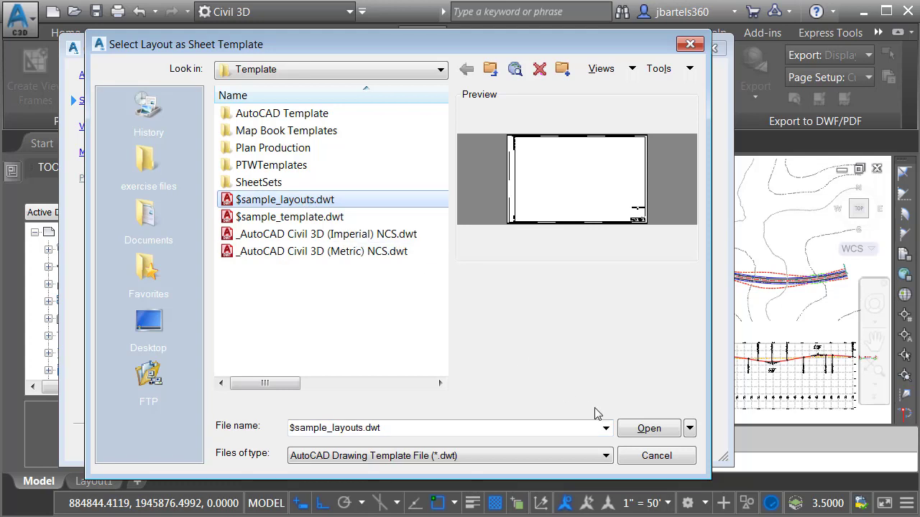
pyautogui.click(633, 429)
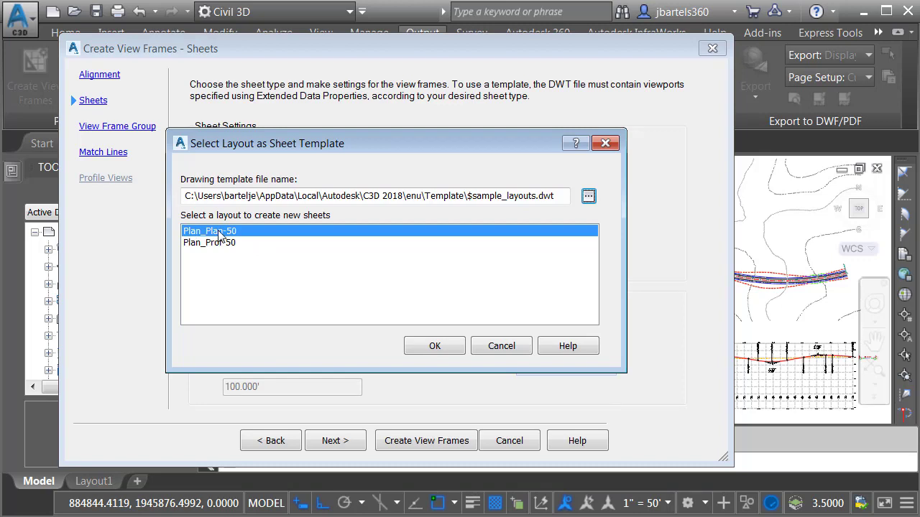
pyautogui.click(432, 347)
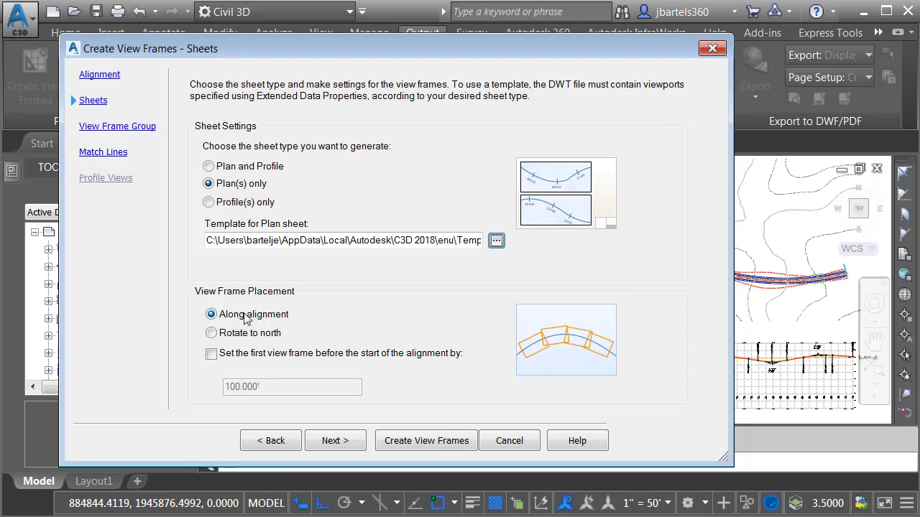
# Append "-plan" to the view frame group name and create the view frames, keeping placement along the alignment and the default match line settings.
pyautogui.click(321, 437)
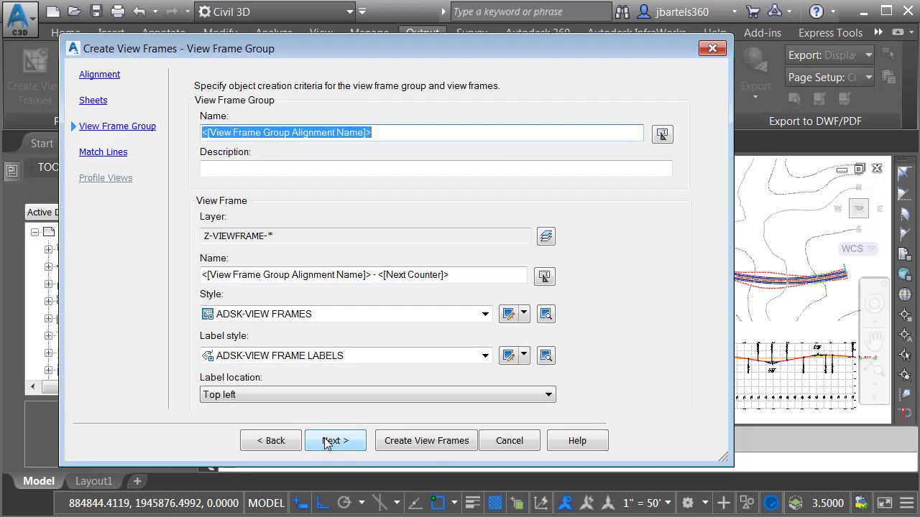
pyautogui.click(383, 136)
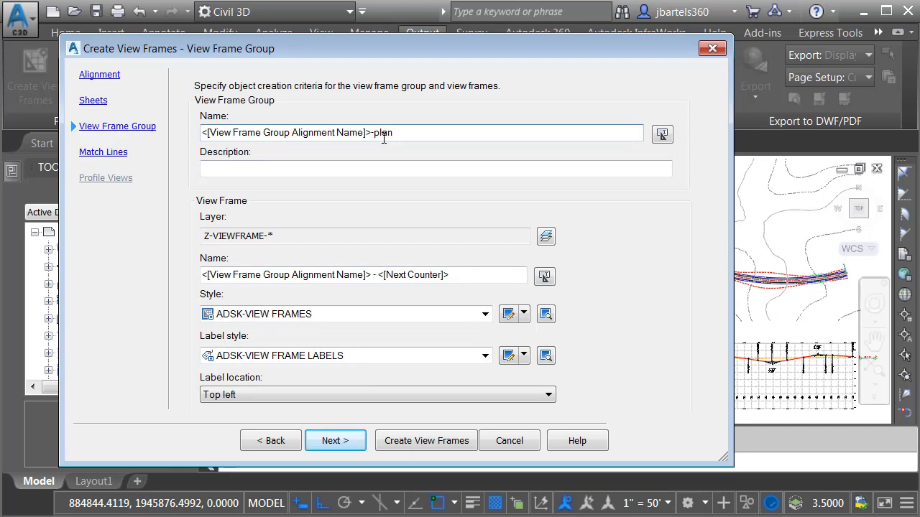
pyautogui.click(332, 442)
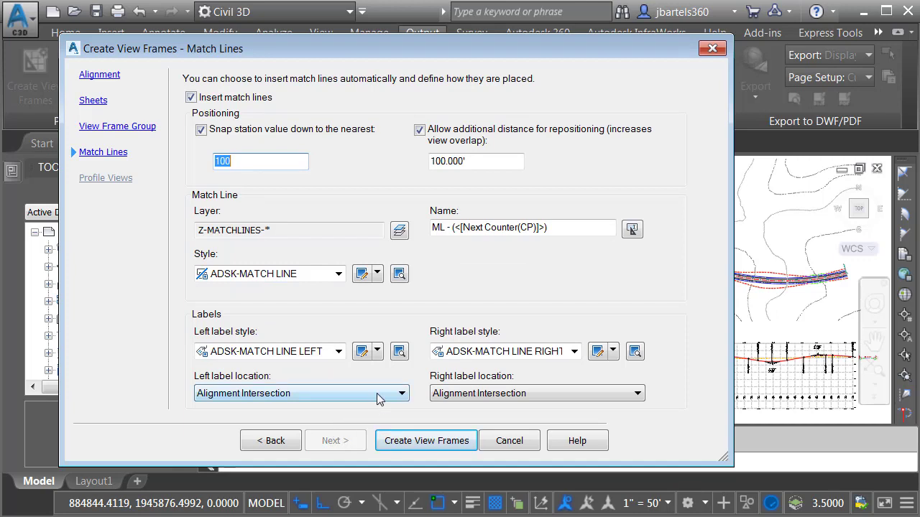
pyautogui.click(390, 441)
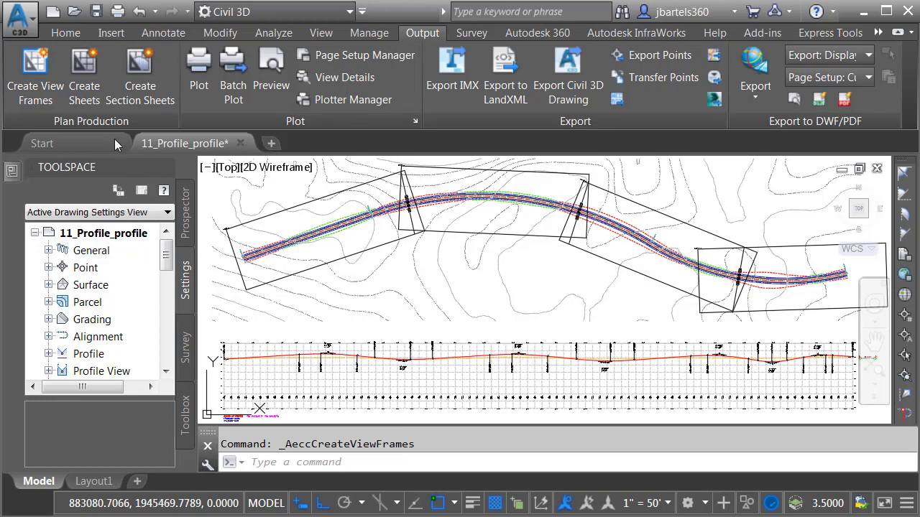
# Start creating sheets from all Route-55-plan view frames, with all layouts in the current drawing and the layout name Plan-<[Next Counter]>.
pyautogui.click(85, 69)
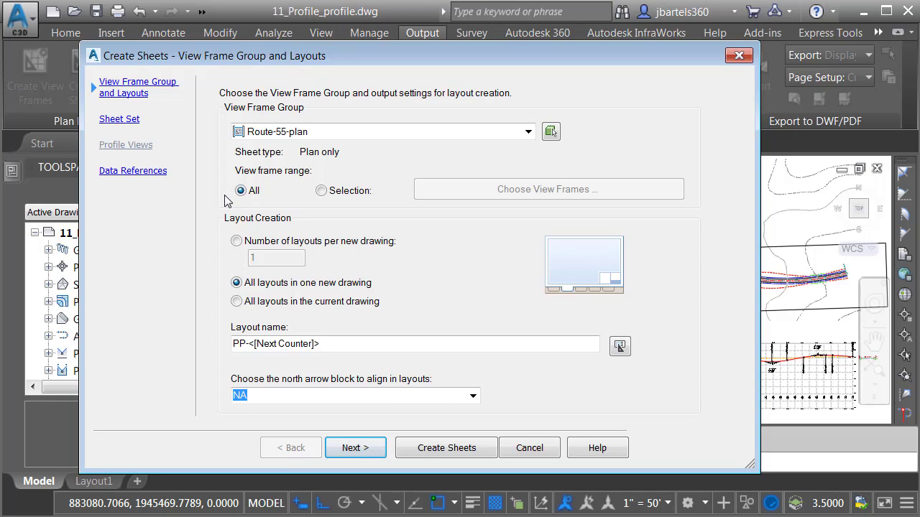
pyautogui.click(237, 302)
pyautogui.moveTo(239, 344); pyautogui.dragTo(247, 344)
pyautogui.write('lan')
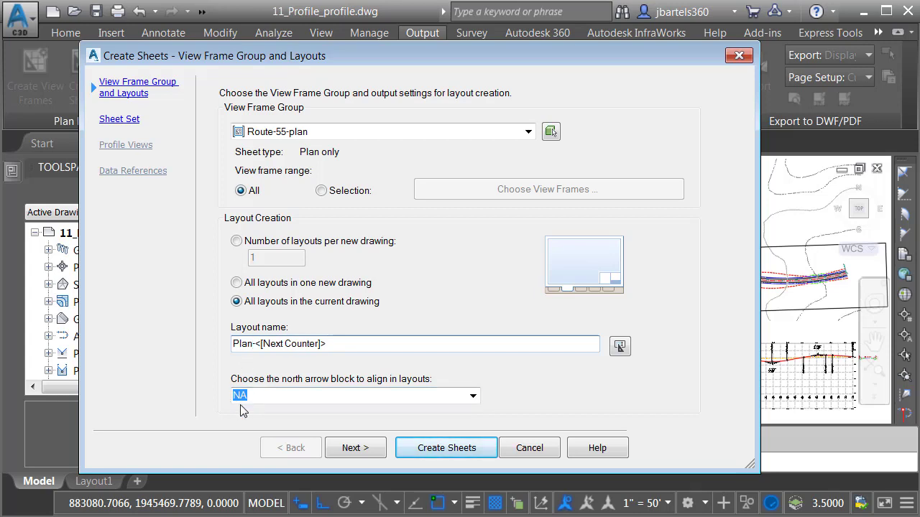
pyautogui.click(350, 447)
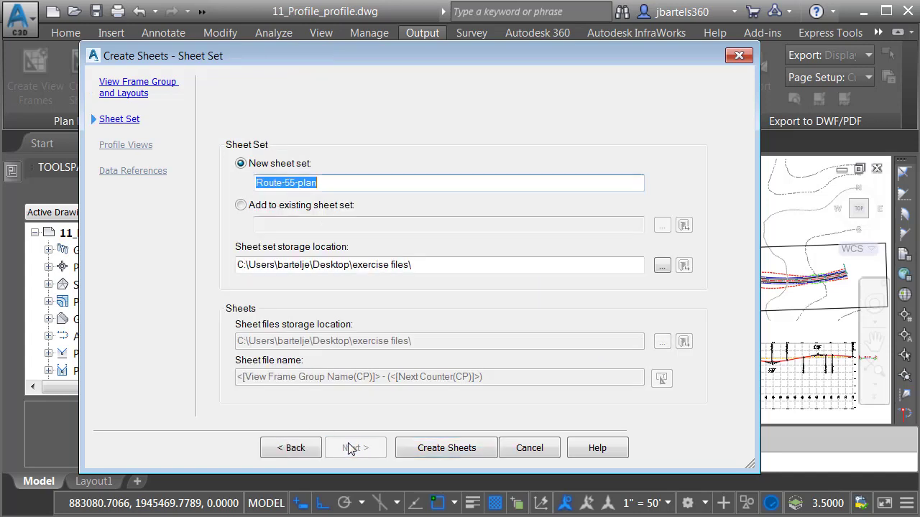
# Add the new sheets to the existing sheet set Route 55 Improvements.dst.
pyautogui.click(241, 206)
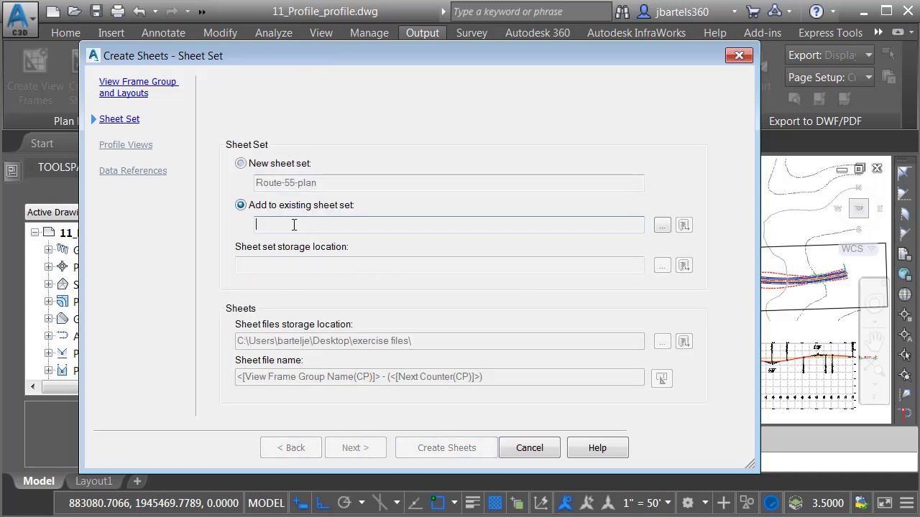
pyautogui.click(661, 227)
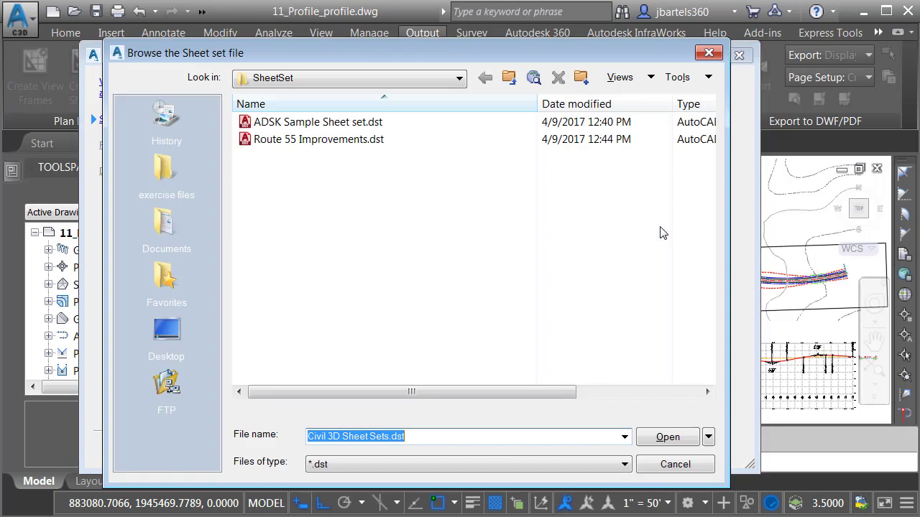
pyautogui.click(309, 146)
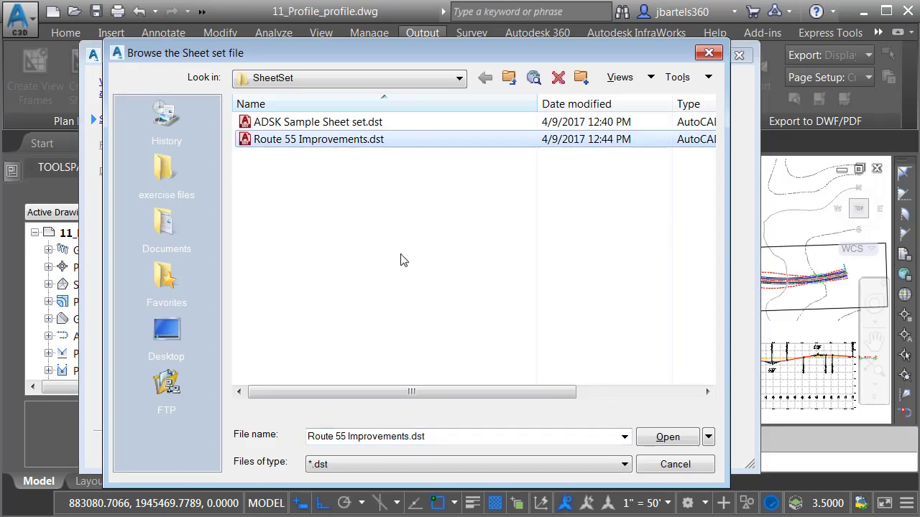
pyautogui.click(665, 437)
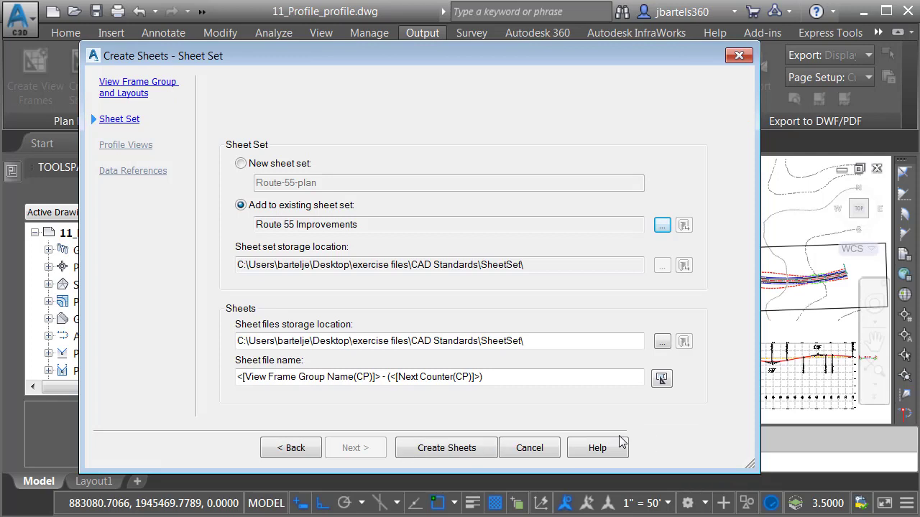
# Create the sheets, allow the current drawing to be saved, and close the Event Viewer.
pyautogui.click(460, 448)
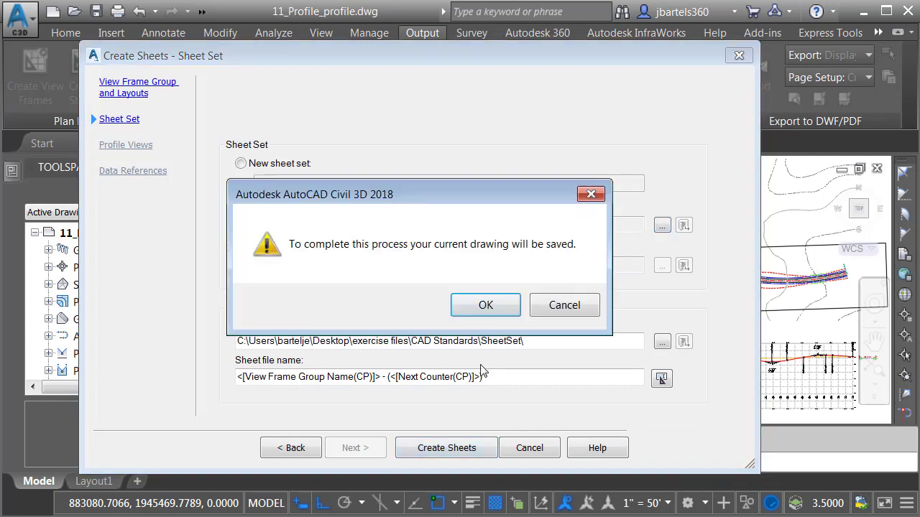
pyautogui.click(483, 305)
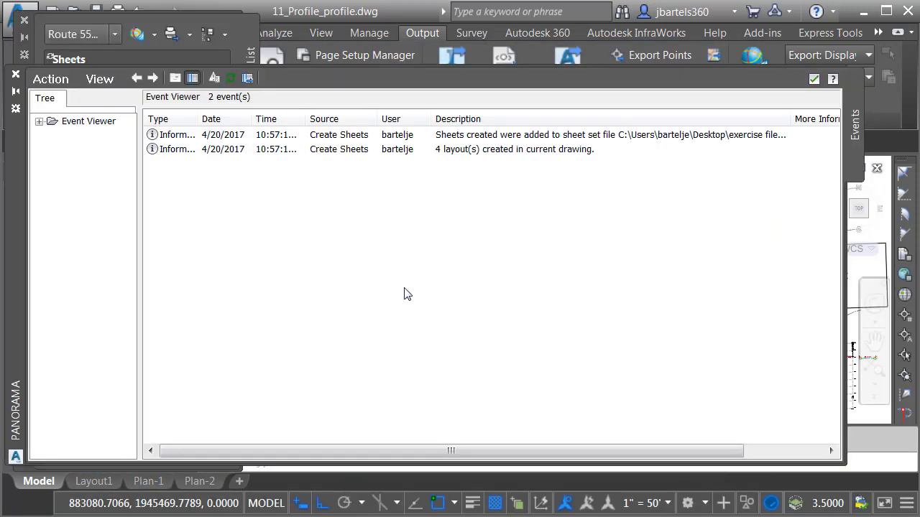
pyautogui.click(15, 74)
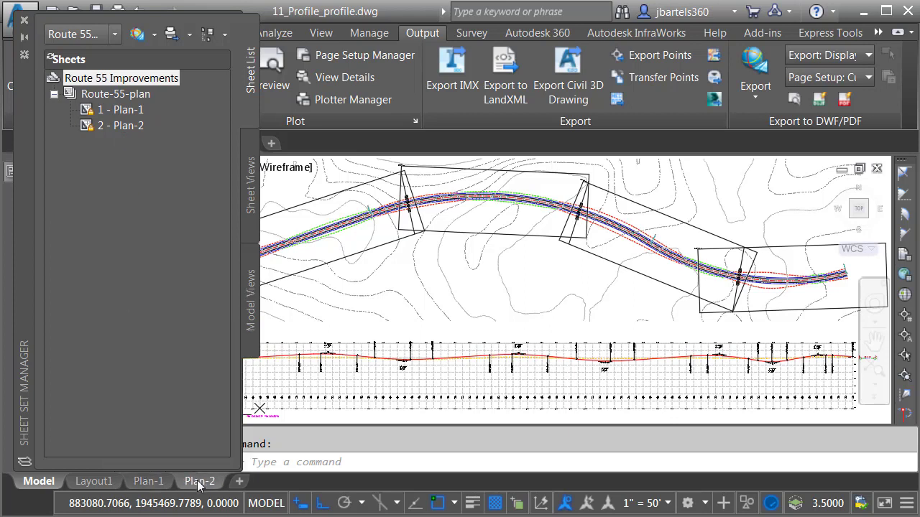
# Display the Plan-1 layout with lineweights turned on and examine both plan viewports along the road to the station 24+00 match line.
pyautogui.click(150, 483)
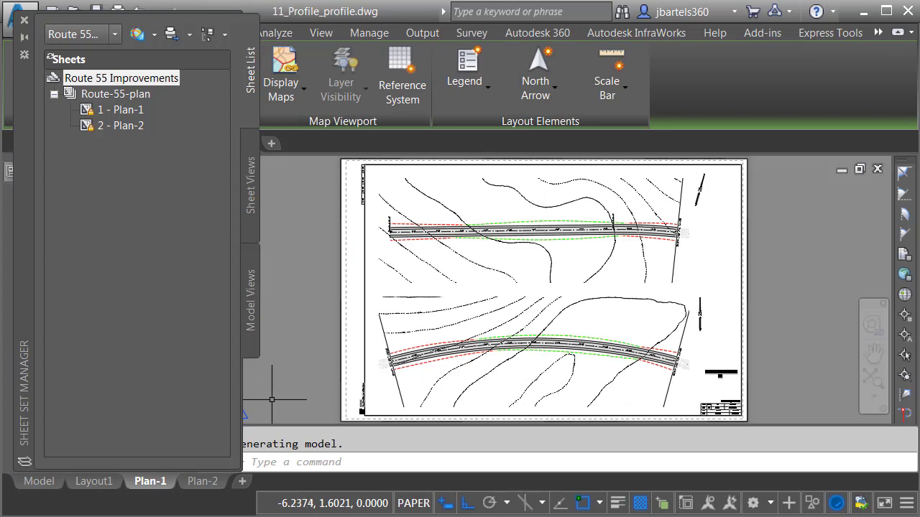
pyautogui.click(617, 503)
pyautogui.scroll(2, 450, 212)
pyautogui.scroll(1, 450, 212)
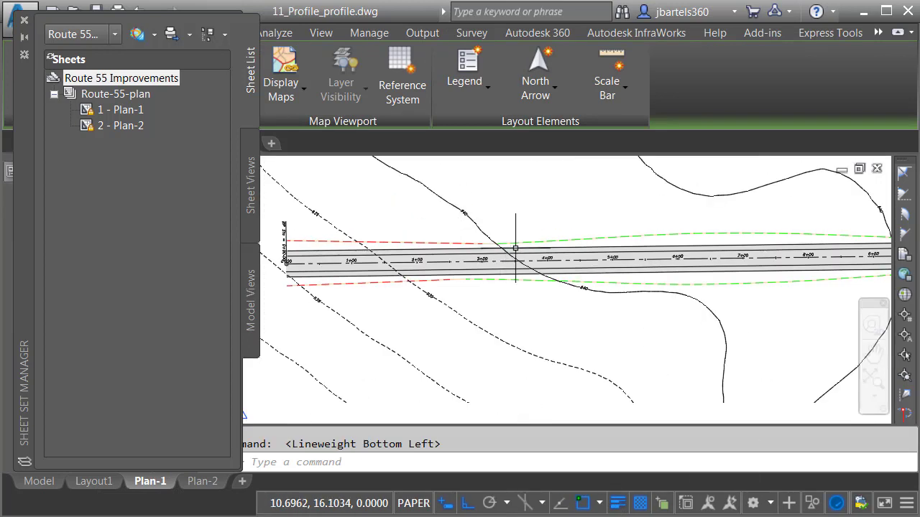
pyautogui.scroll(1, 599, 255)
pyautogui.moveTo(690, 267); pyautogui.dragTo(281, 205, button='middle')
pyautogui.moveTo(681, 288); pyautogui.dragTo(529, 349, button='middle')
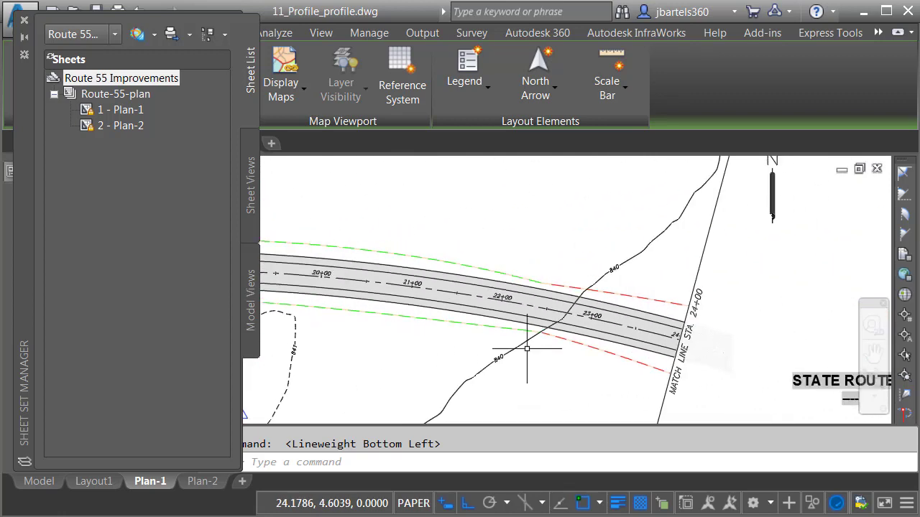
pyautogui.scroll(2, 529, 349)
pyautogui.moveTo(393, 383); pyautogui.dragTo(473, 339, button='middle')
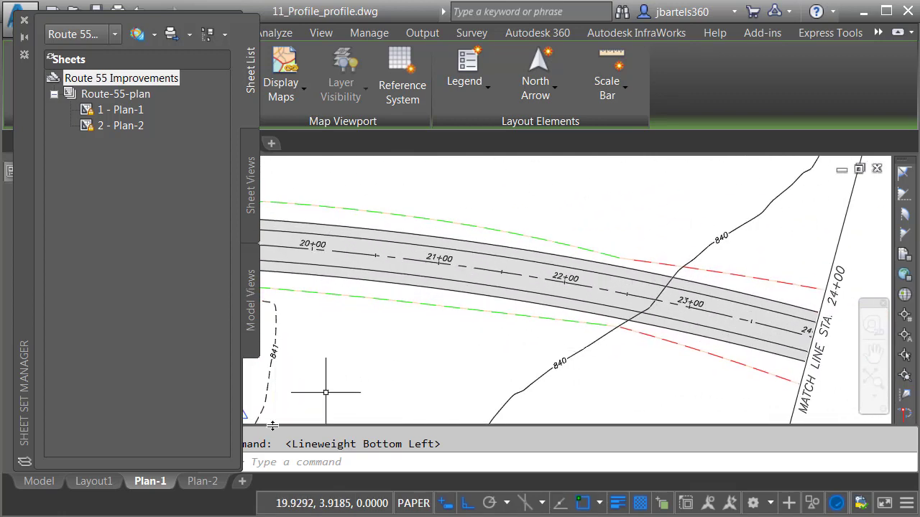
# Display the Plan-2 layout and examine the road and its station labels from the 24+00 match line onward.
pyautogui.click(202, 481)
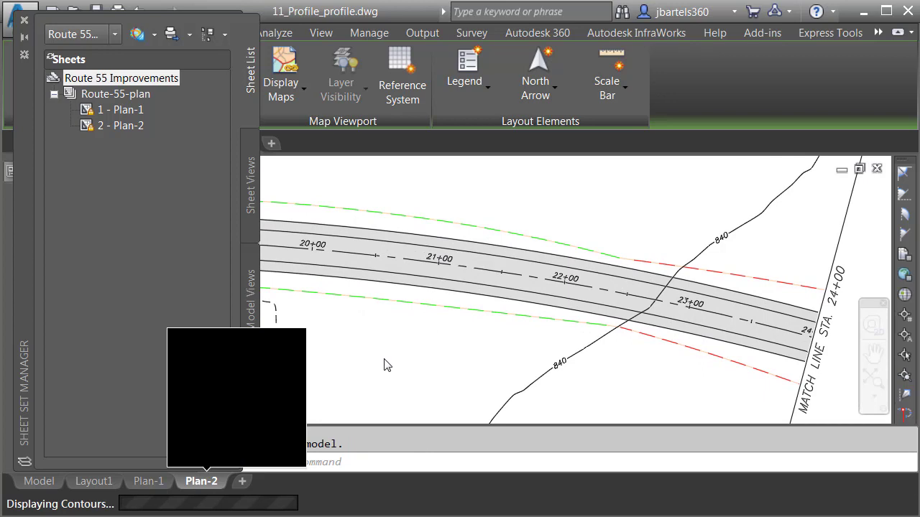
pyautogui.scroll(5, 406, 210)
pyautogui.scroll(3, 410, 226)
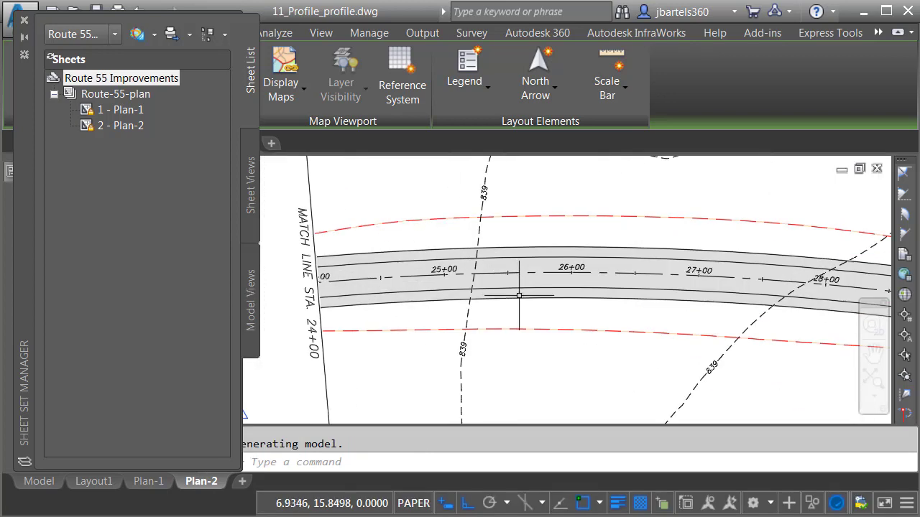
pyautogui.moveTo(677, 324); pyautogui.dragTo(300, 303, button='middle')
pyautogui.moveTo(629, 341)
pyautogui.mouseDown(button='middle')
pyautogui.moveTo(337, 332)
pyautogui.moveTo(551, 230)
pyautogui.moveTo(448, 308)
pyautogui.moveTo(472, 350)
pyautogui.moveTo(658, 198)
pyautogui.moveTo(495, 252)
pyautogui.moveTo(569, 285)
pyautogui.moveTo(571, 503)
pyautogui.mouseUp(button='middle')
pyautogui.scroll(3, 377, 358)
pyautogui.scroll(-2, 529, 254)
pyautogui.moveTo(574, 324); pyautogui.dragTo(569, 378, button='middle')
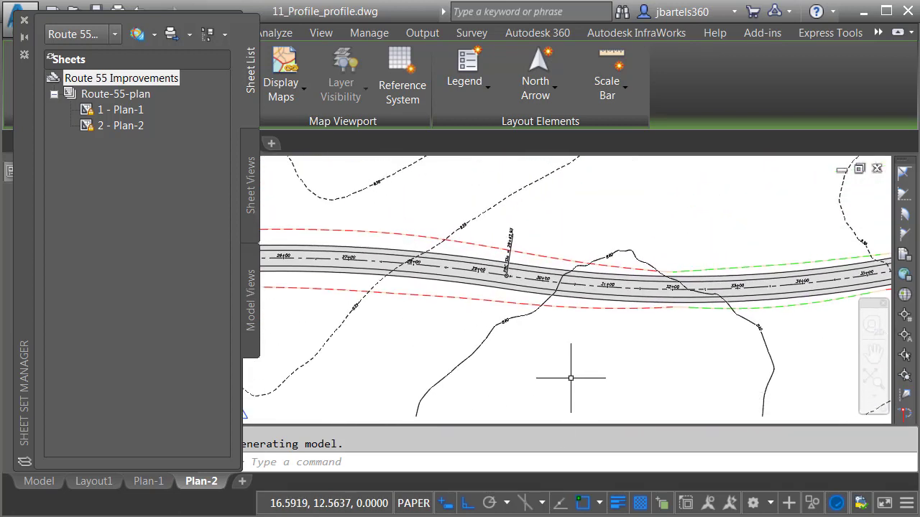
pyautogui.moveTo(570, 379)
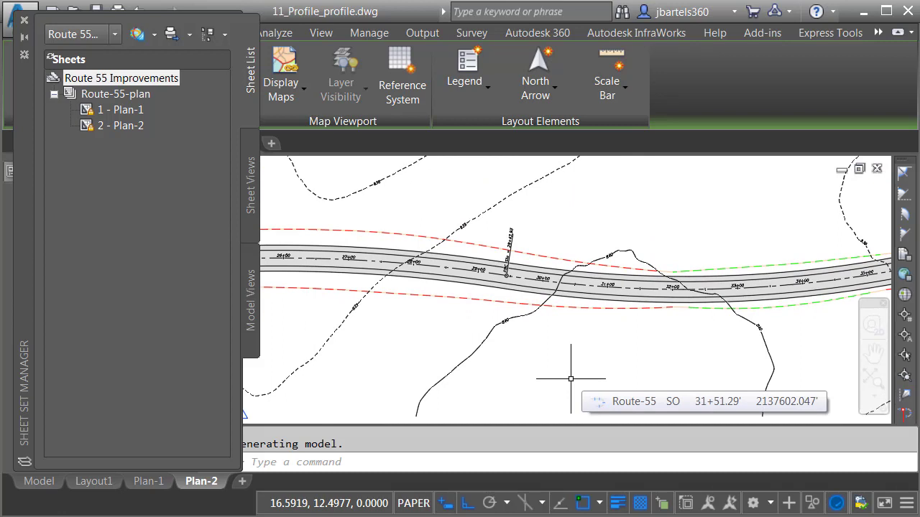
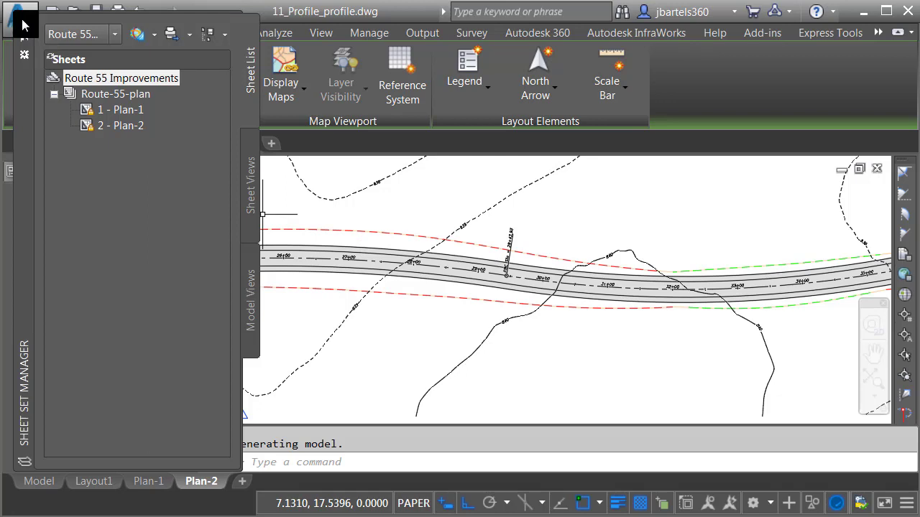
# Return to model space and turn off the lineweight display.
pyautogui.click(37, 481)
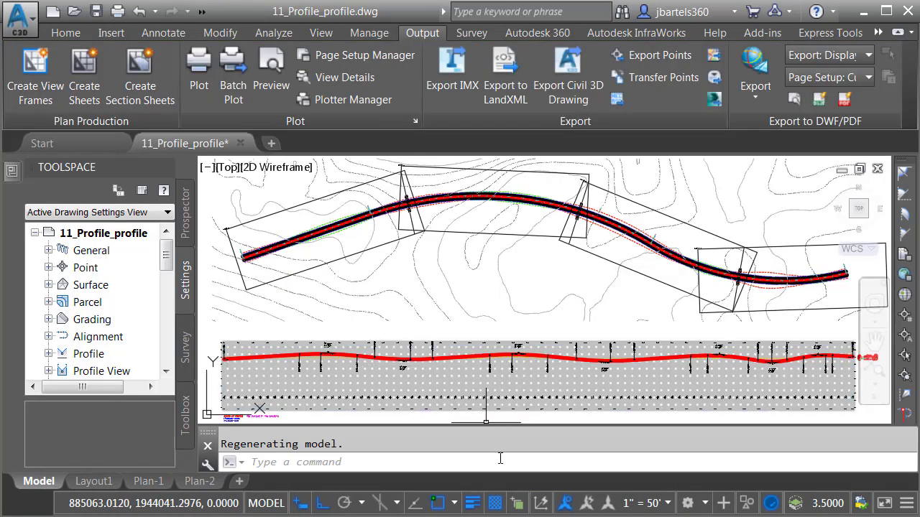
pyautogui.click(474, 501)
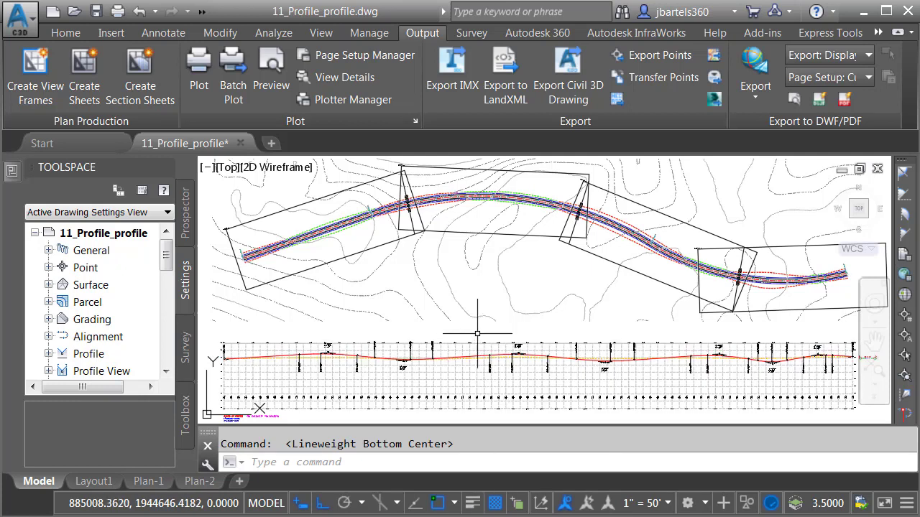
# Freeze the layers of the plan view frames and their match lines by picking objects on them, and regenerate the drawing.
pyautogui.moveTo(476, 332)
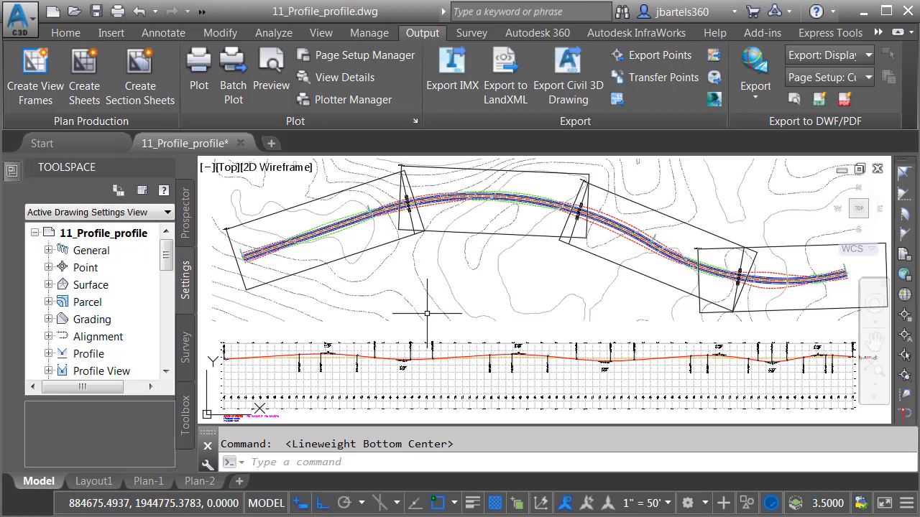
pyautogui.click(67, 34)
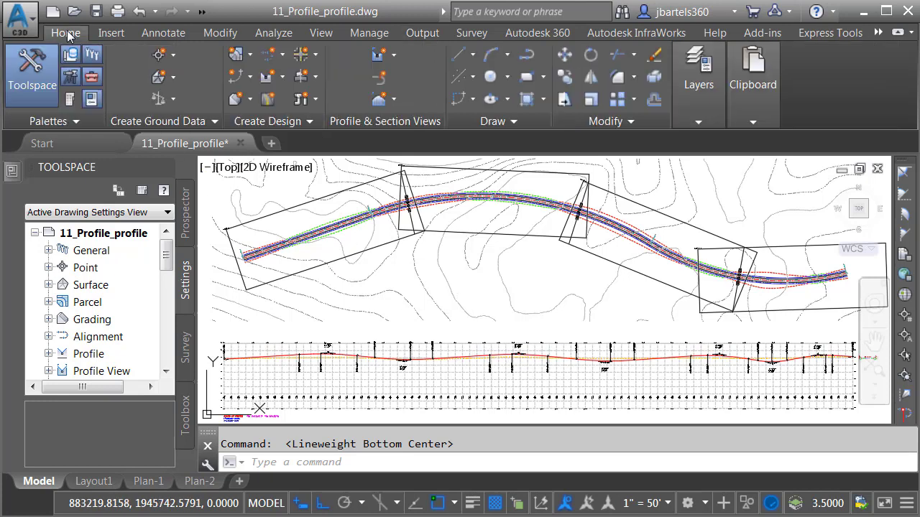
pyautogui.click(698, 121)
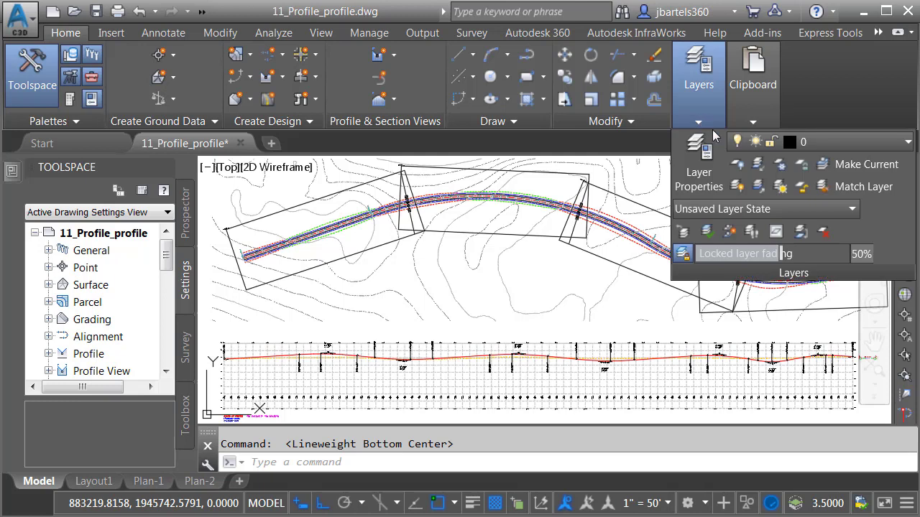
pyautogui.click(780, 166)
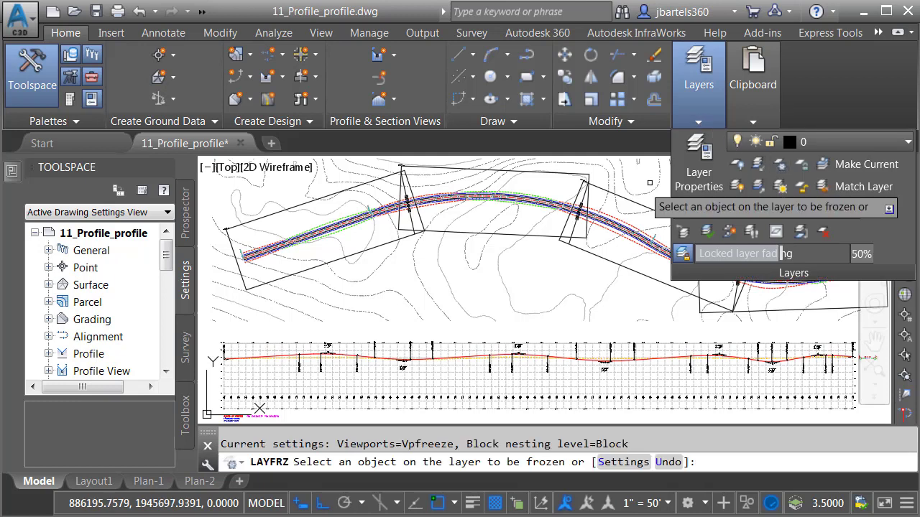
pyautogui.click(455, 231)
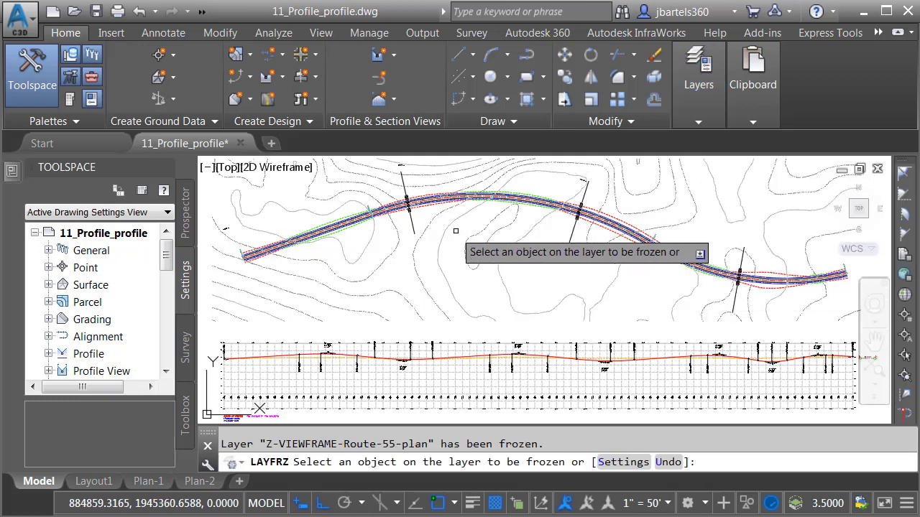
pyautogui.click(411, 224)
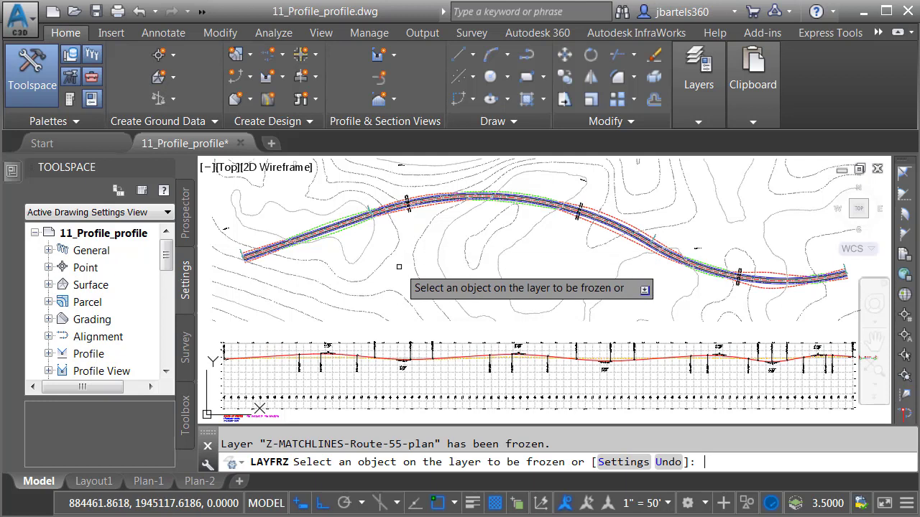
pyautogui.press('Return')
pyautogui.write('re')
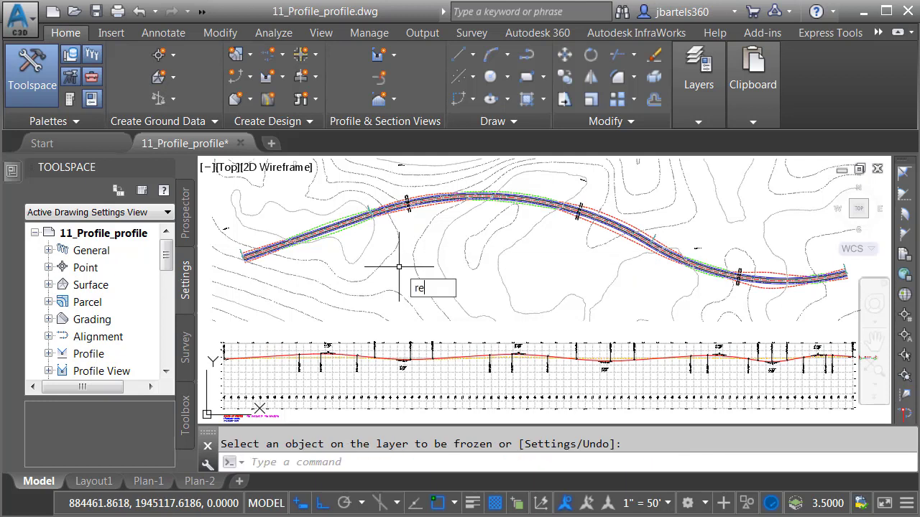
pyautogui.press('Return')
pyautogui.moveTo(399, 267)
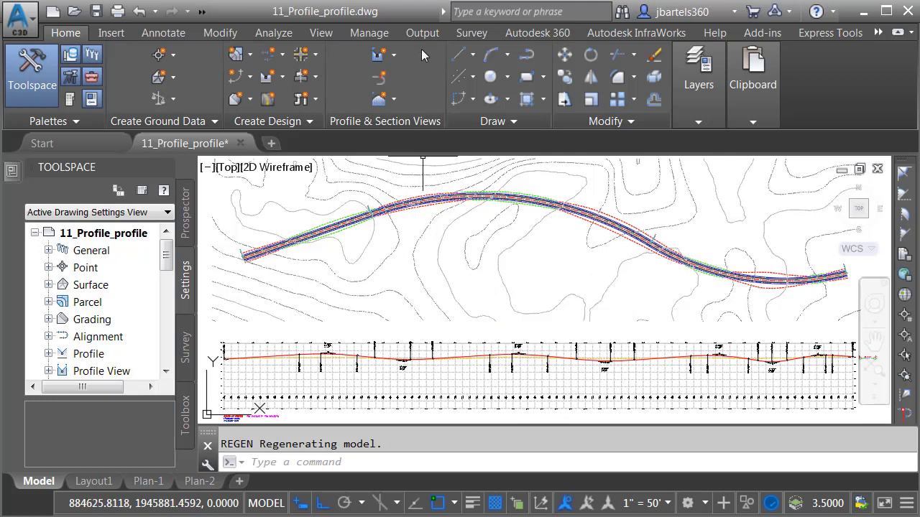
# Start a new set of view frames for Route-55, using profile-only sheets with the Prof_Prof-50 layout from $sample_layouts.dwt.
pyautogui.click(420, 31)
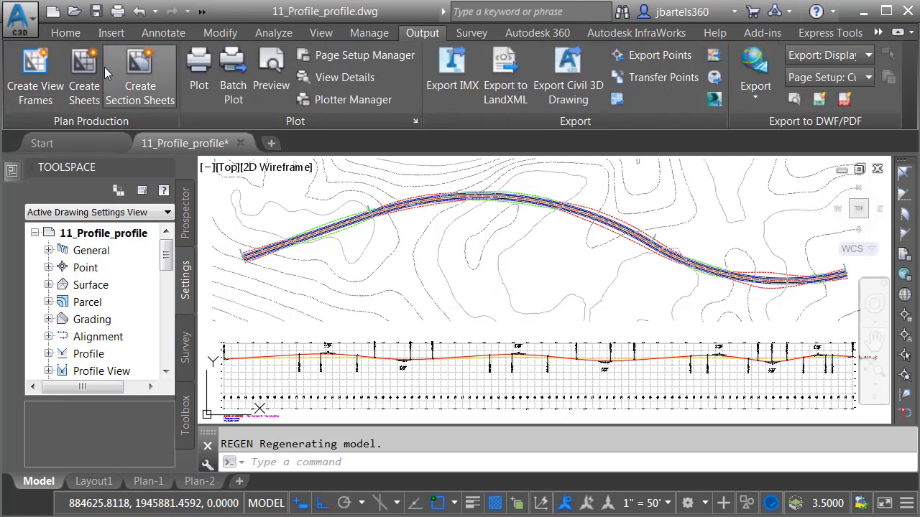
pyautogui.click(30, 67)
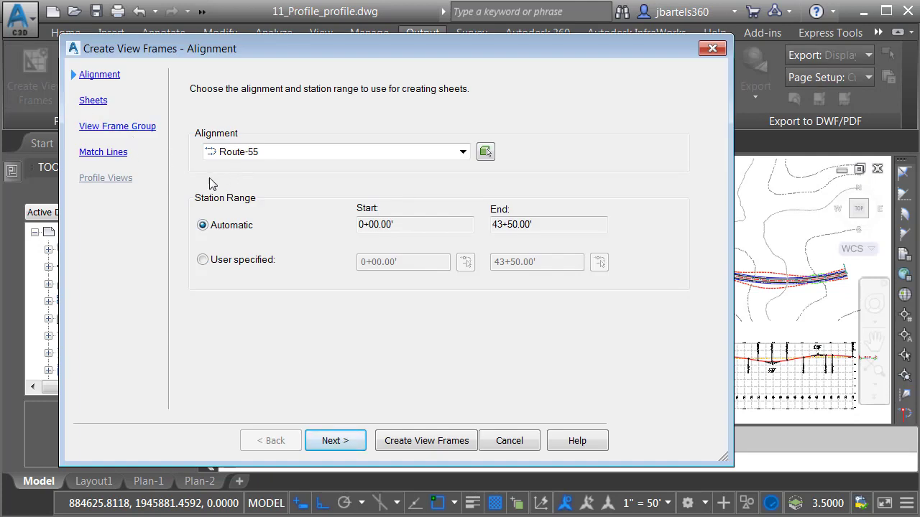
pyautogui.click(332, 440)
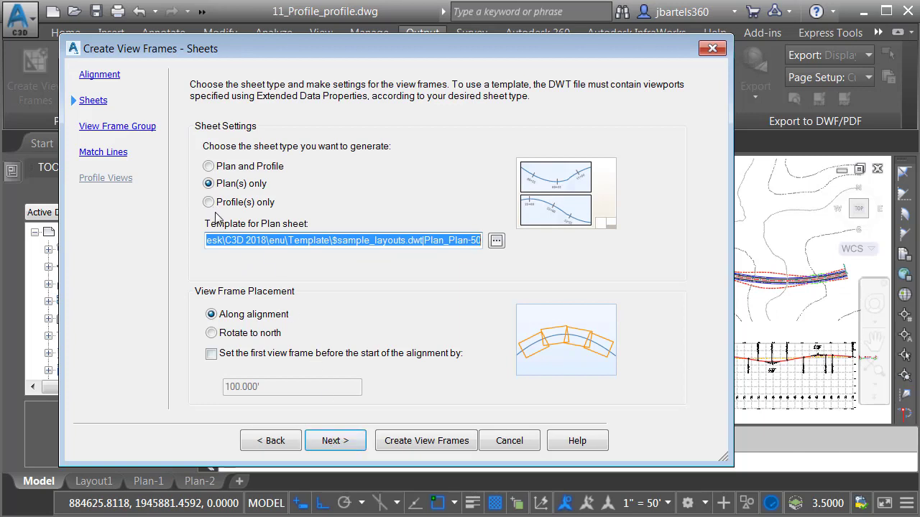
pyautogui.click(273, 207)
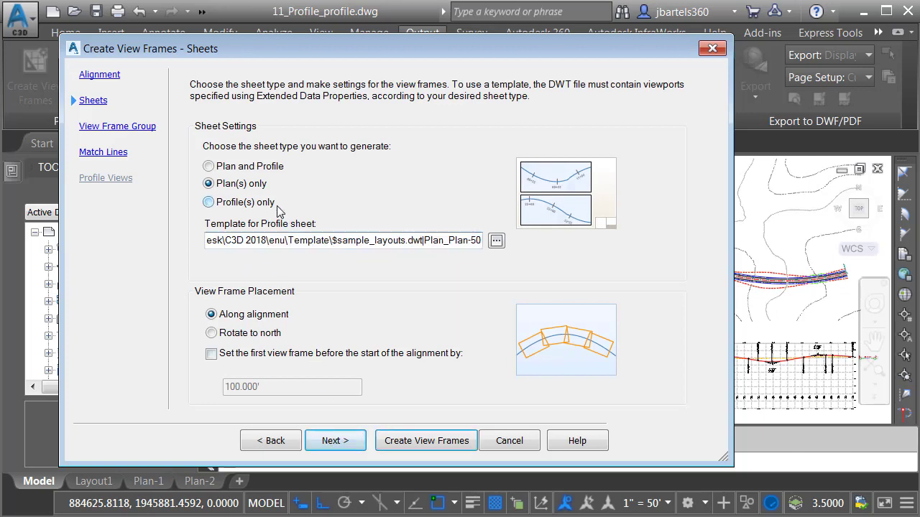
pyautogui.click(496, 240)
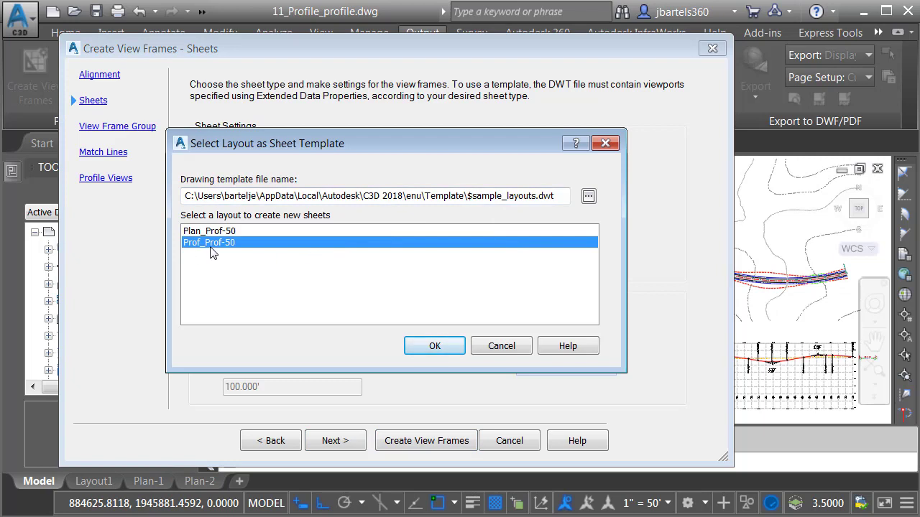
pyautogui.click(426, 348)
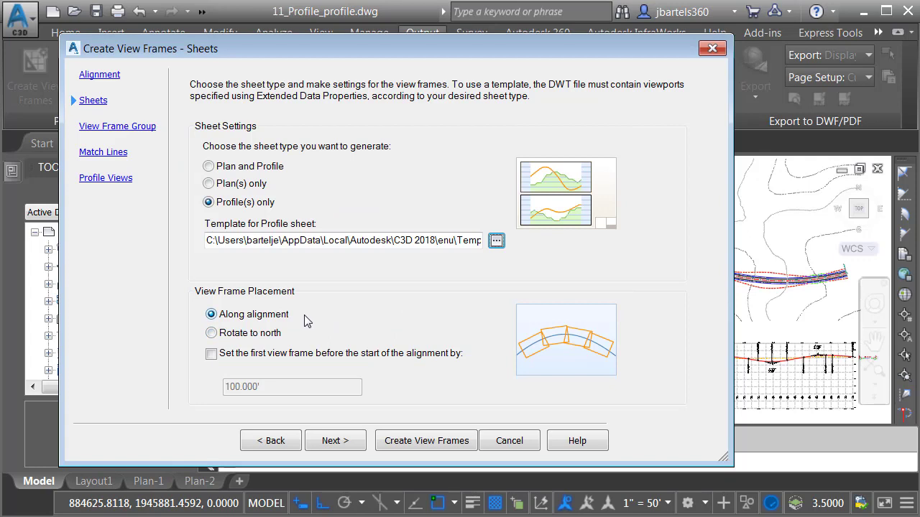
# Change the ending of the view frame group name from plan to profile, keeping the alignment name in front.
pyautogui.click(339, 440)
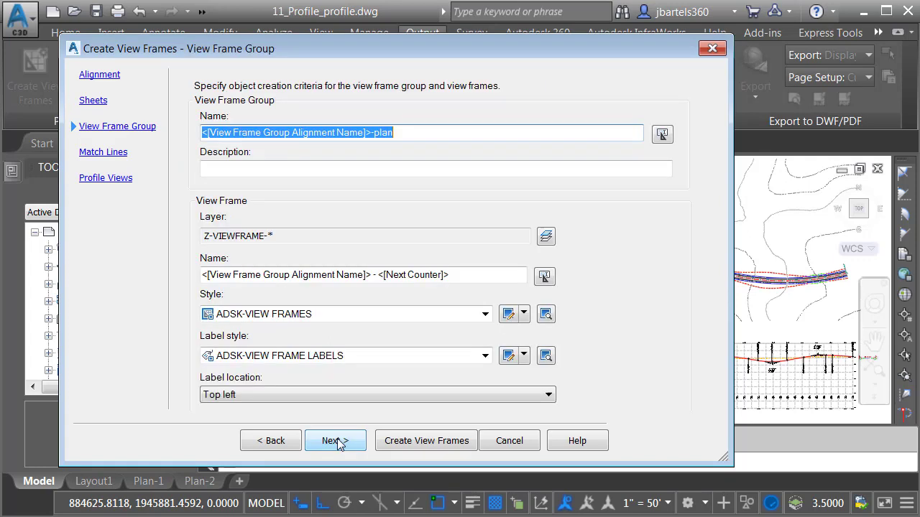
pyautogui.click(402, 133)
pyautogui.press('BackSpace')
pyautogui.press('BackSpace')
pyautogui.press('BackSpace')
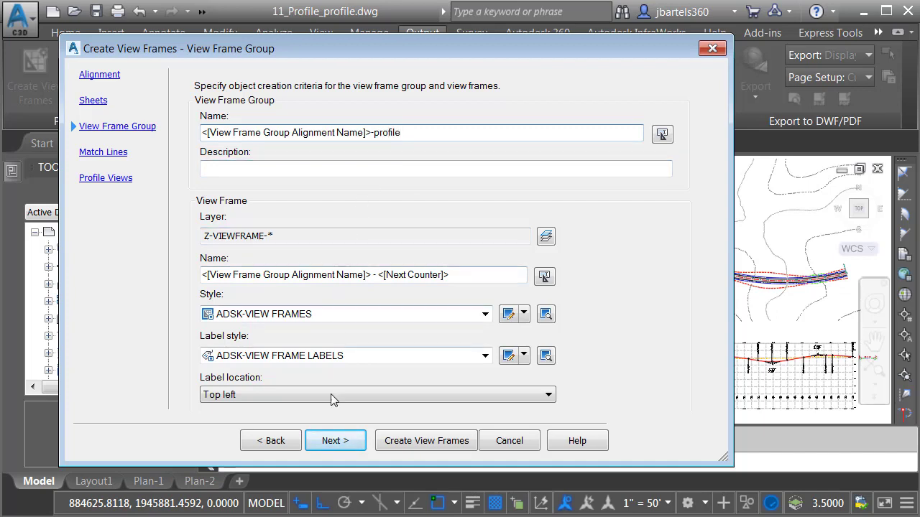
# Accept the preset match line, profile view style and band set settings, and create the view frames.
pyautogui.click(335, 440)
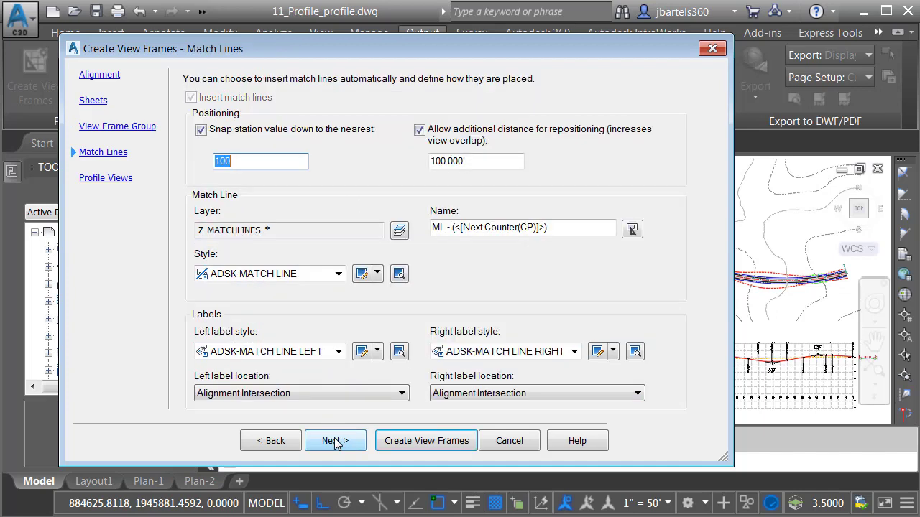
pyautogui.click(335, 441)
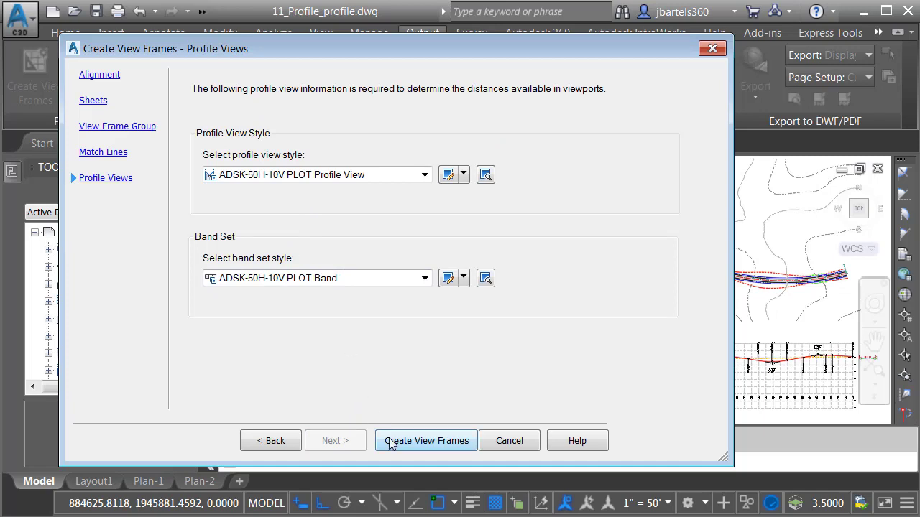
pyautogui.click(426, 441)
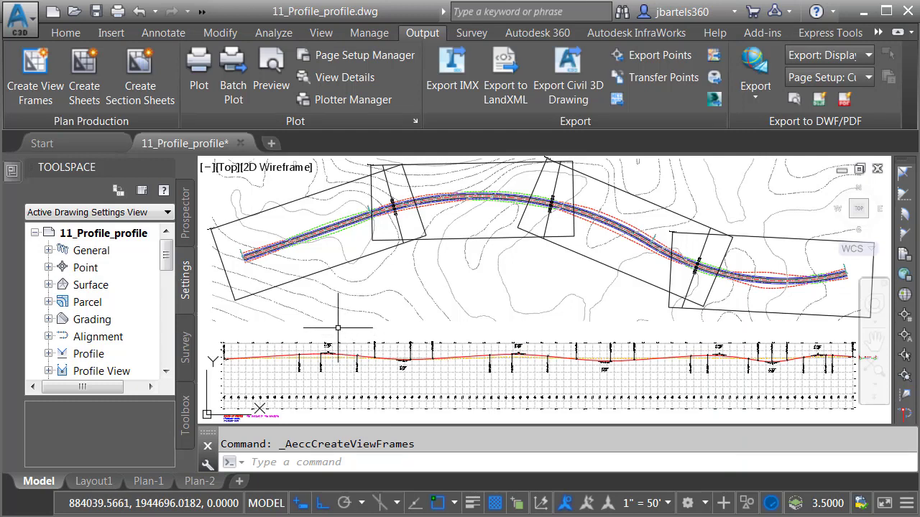
# Start creating sheets from the Route-55-profile view frame group and set the layout name to Profile-<[Next Counter]>.
pyautogui.click(82, 74)
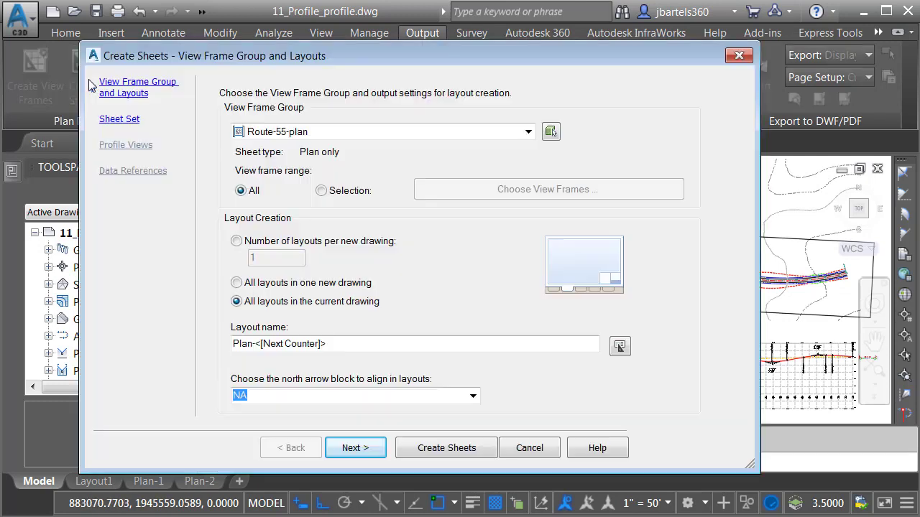
pyautogui.click(527, 135)
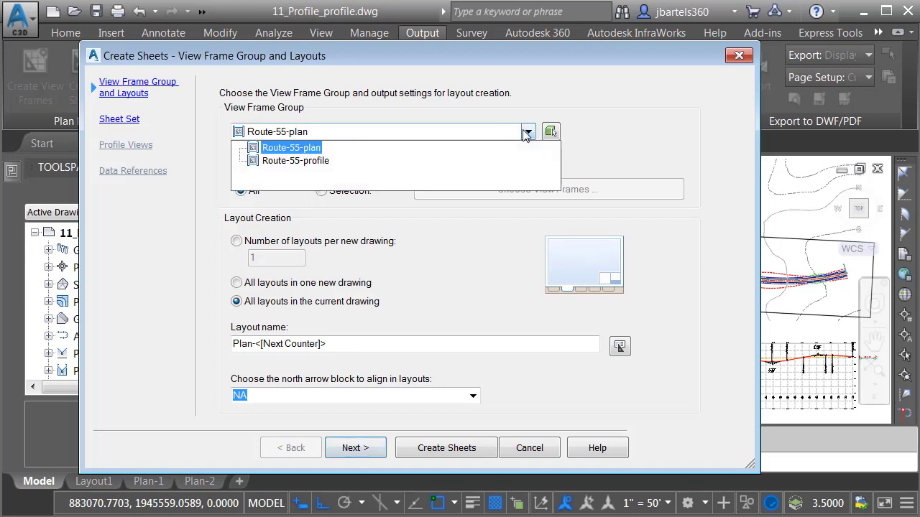
pyautogui.click(327, 158)
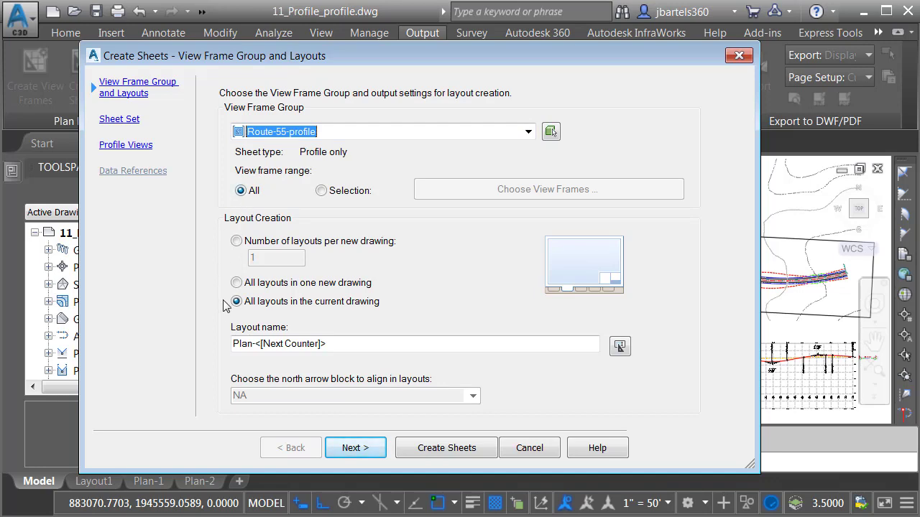
pyautogui.moveTo(239, 343); pyautogui.dragTo(249, 344)
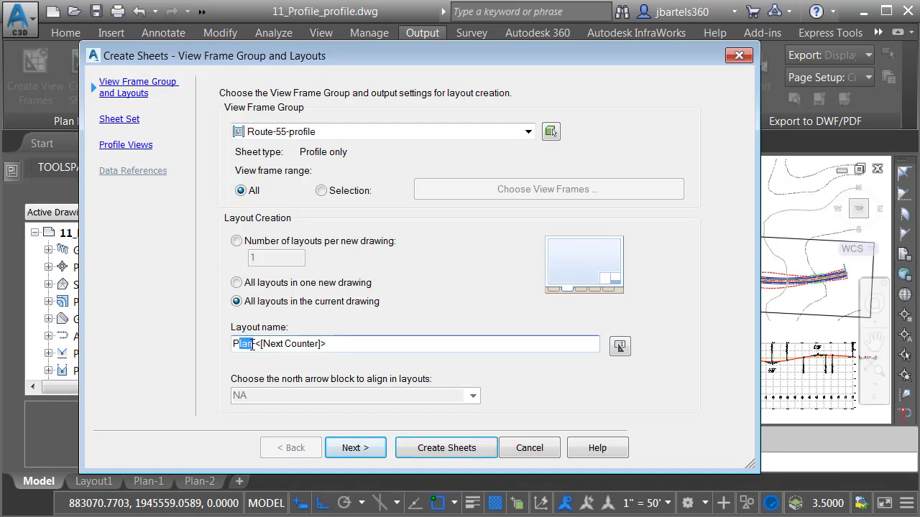
pyautogui.write('rofile')
# Keep the existing Route 55 Improvements sheet set and open the Profile View Wizard to choose the other profile view settings.
pyautogui.click(339, 453)
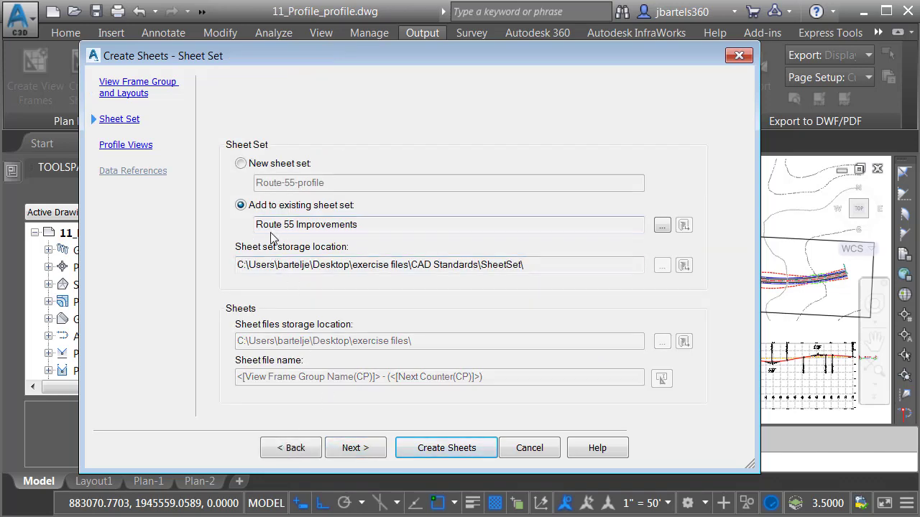
pyautogui.click(351, 447)
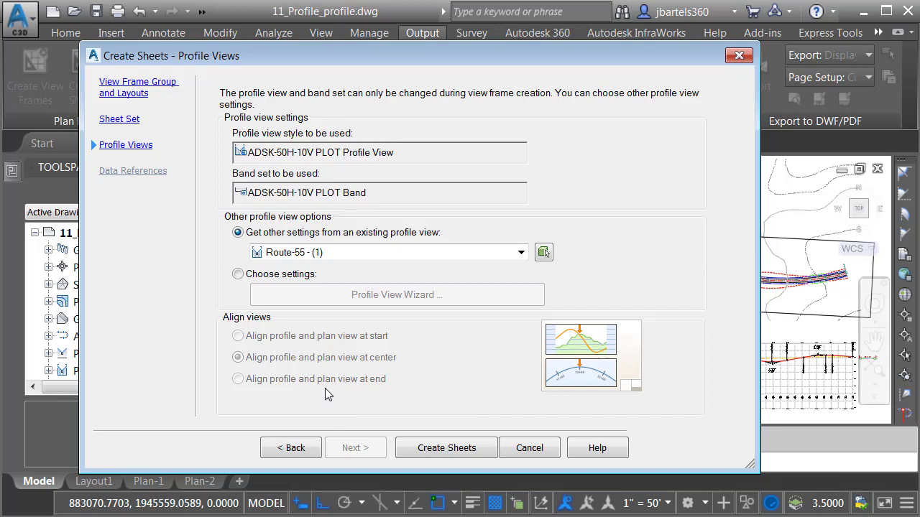
pyautogui.click(238, 274)
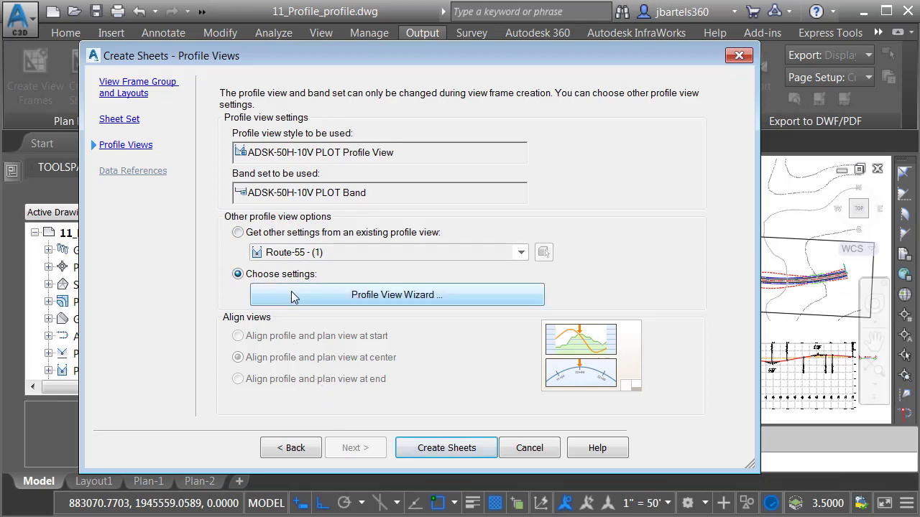
pyautogui.click(295, 295)
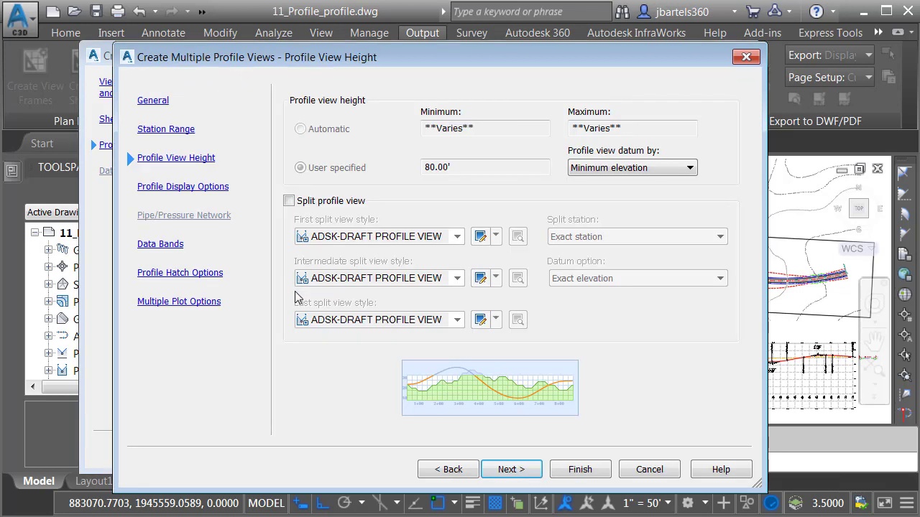
# Assign the ADSK-50H-10V FG Label set to the Route-55 FG profile in the profile display options.
pyautogui.click(507, 470)
pyautogui.moveTo(402, 424); pyautogui.dragTo(554, 424)
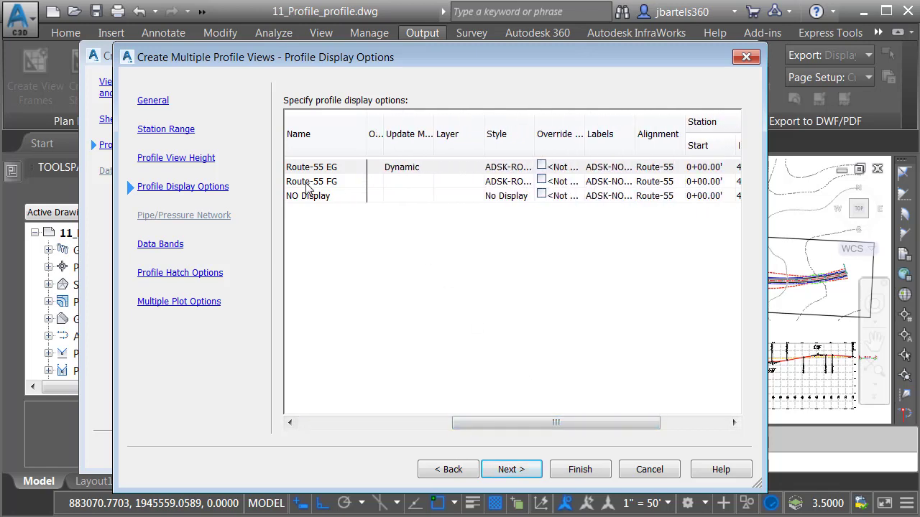
pyautogui.click(597, 184)
pyautogui.click(597, 184)
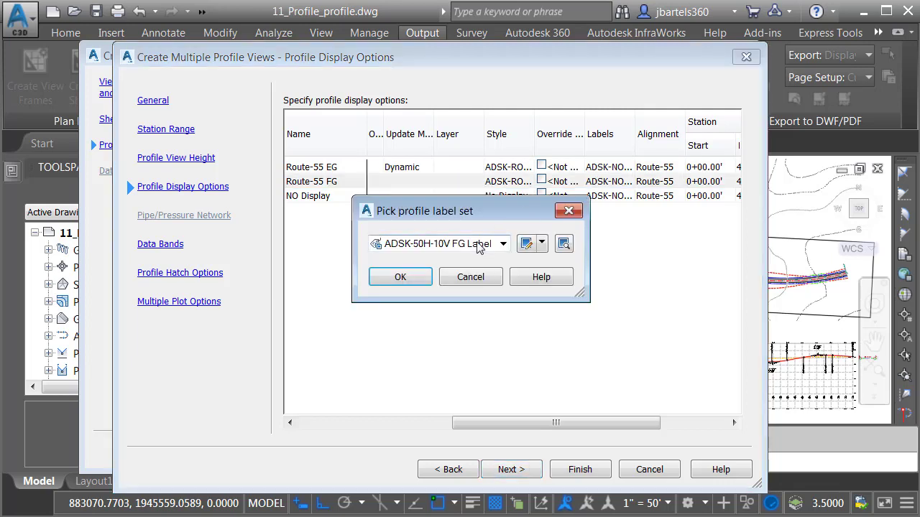
pyautogui.click(411, 283)
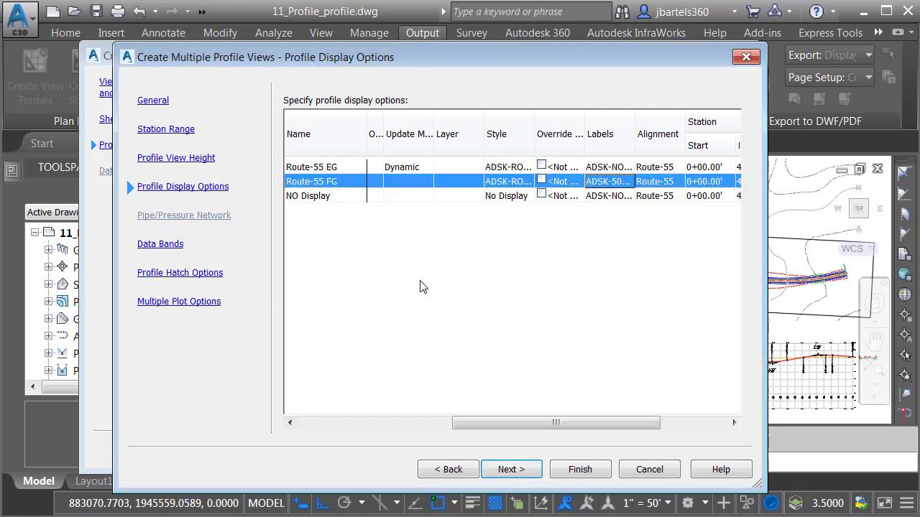
# Set Profile2 of the ADSK-PROFILE DATA band to Route-55 FG and proceed without hatching to the multiple plot options.
pyautogui.click(501, 471)
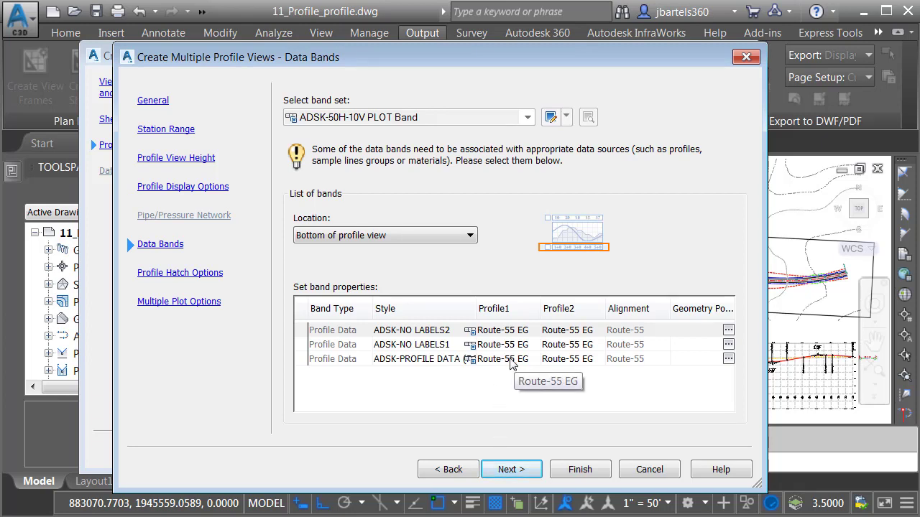
pyautogui.click(555, 359)
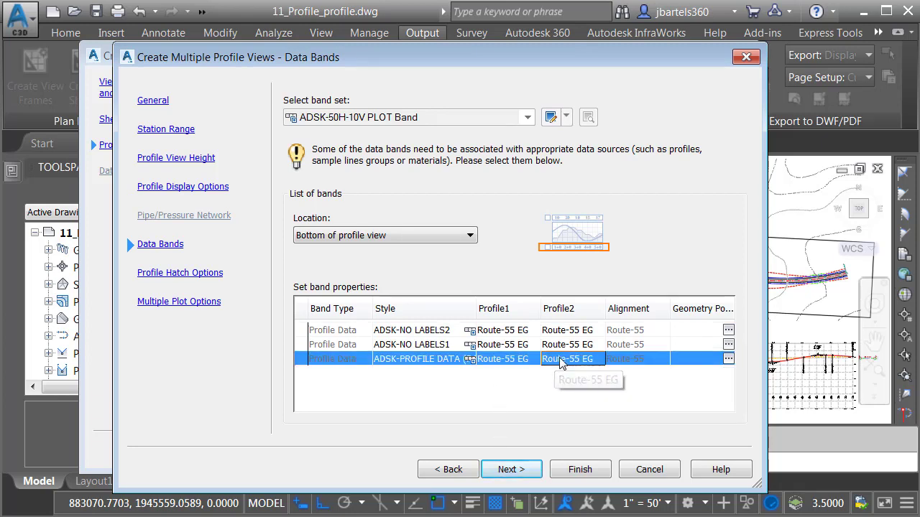
pyautogui.click(554, 360)
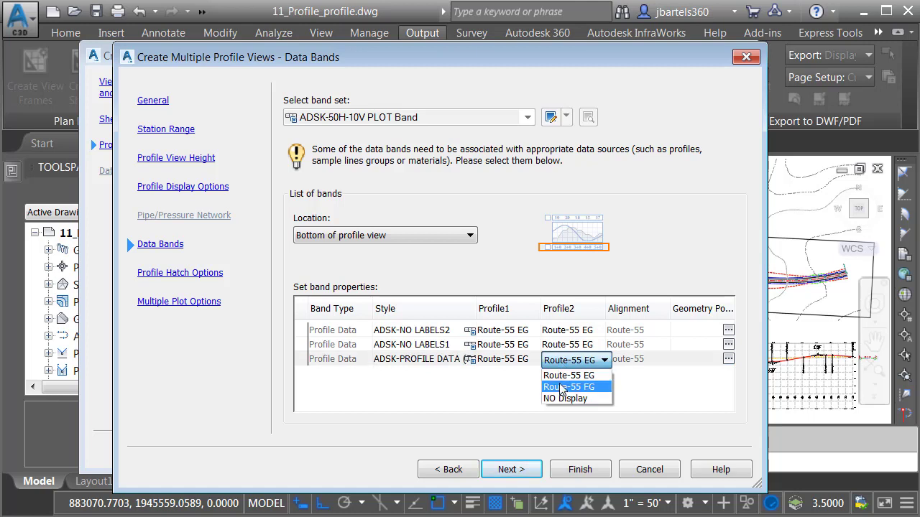
pyautogui.click(562, 388)
pyautogui.click(508, 470)
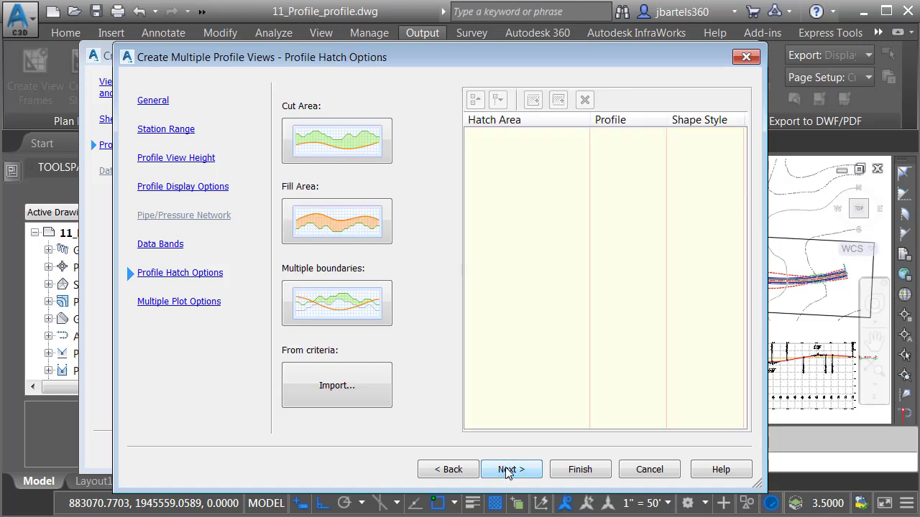
pyautogui.click(507, 470)
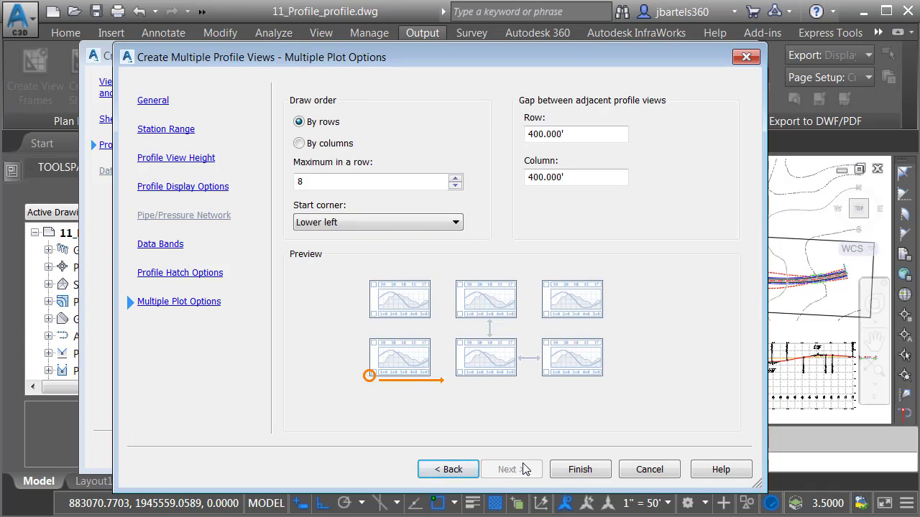
# Finish the profile view settings and create the sheets, saving the drawing and placing the profile view origin above the plan's west end.
pyautogui.click(573, 470)
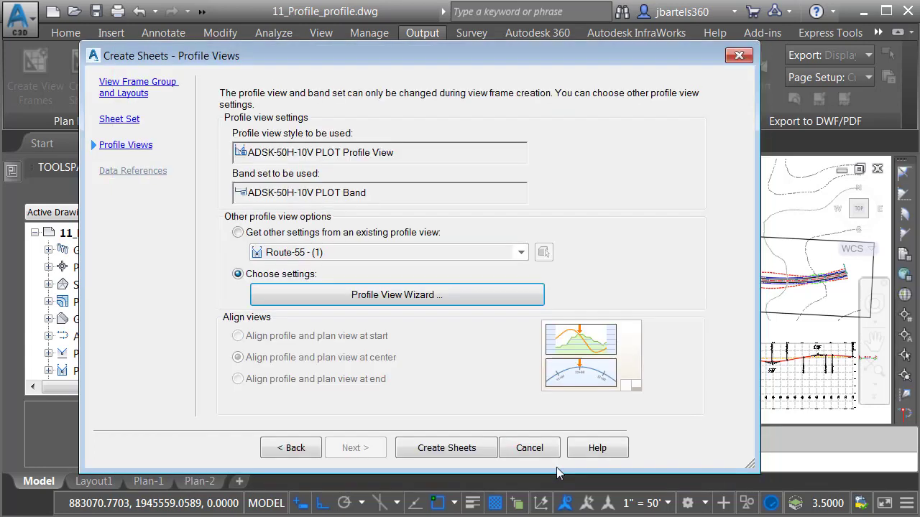
pyautogui.click(436, 448)
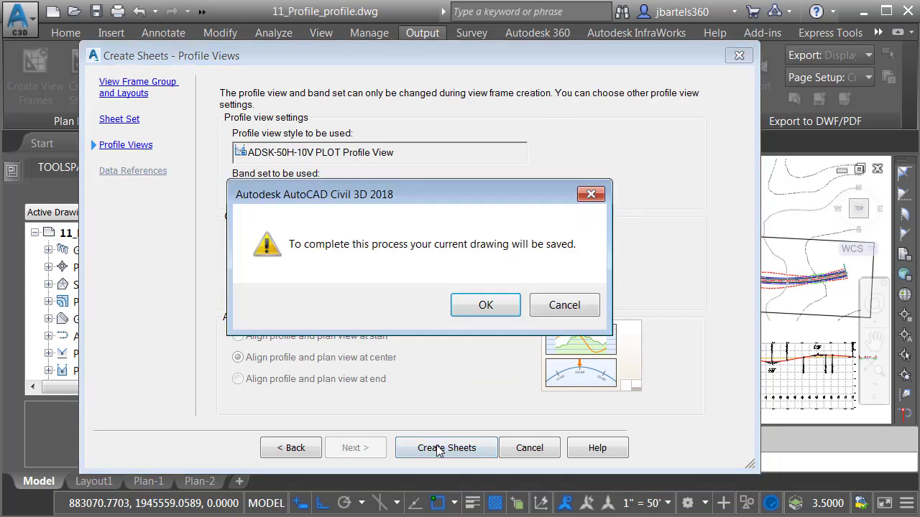
pyautogui.click(476, 307)
pyautogui.scroll(-5, 473, 308)
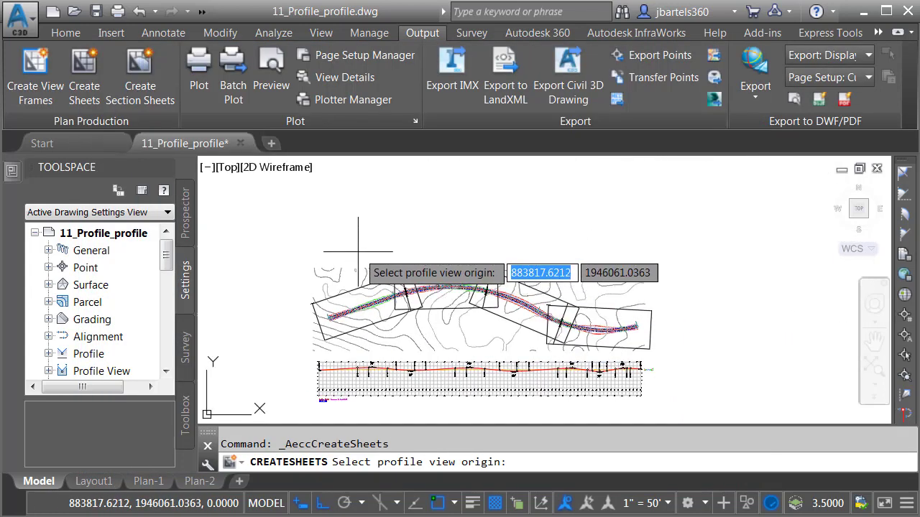
pyautogui.click(318, 244)
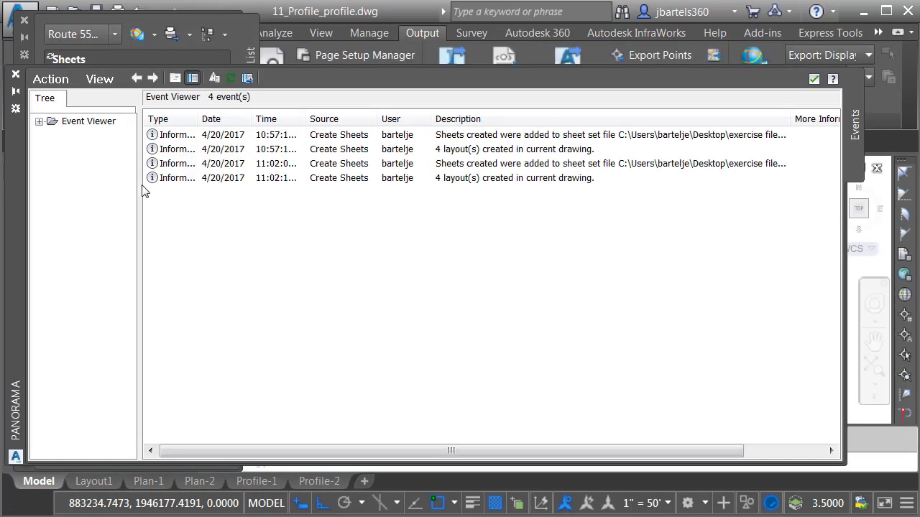
# Close the event viewer and regenerate the model so the new profile views redraw with their grids.
pyautogui.click(17, 77)
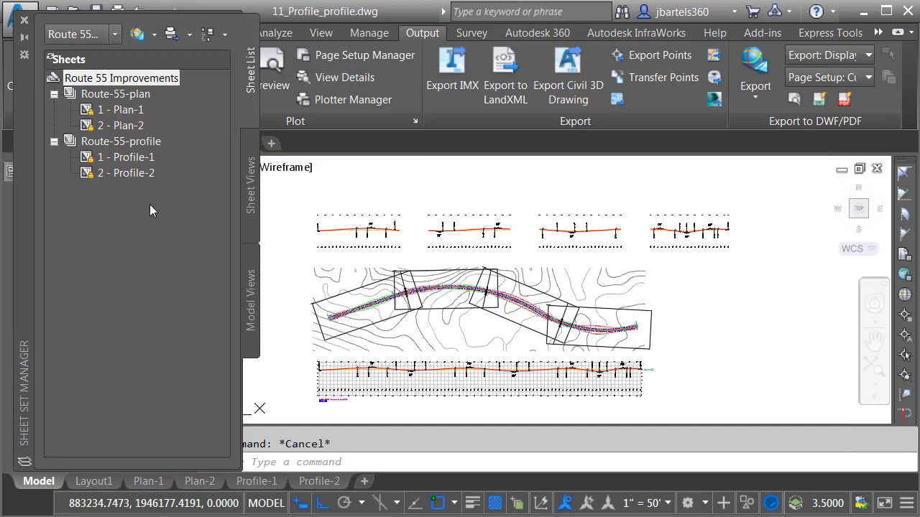
pyautogui.write('re')
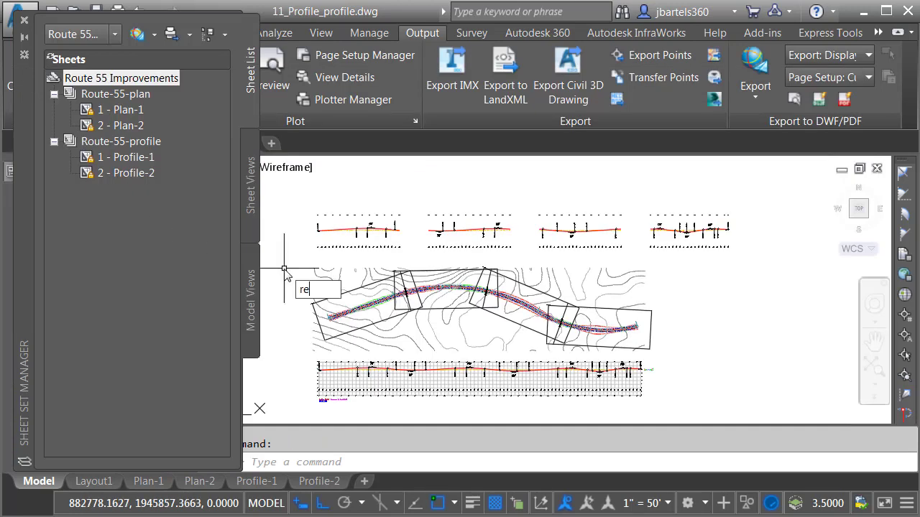
pyautogui.press('Return')
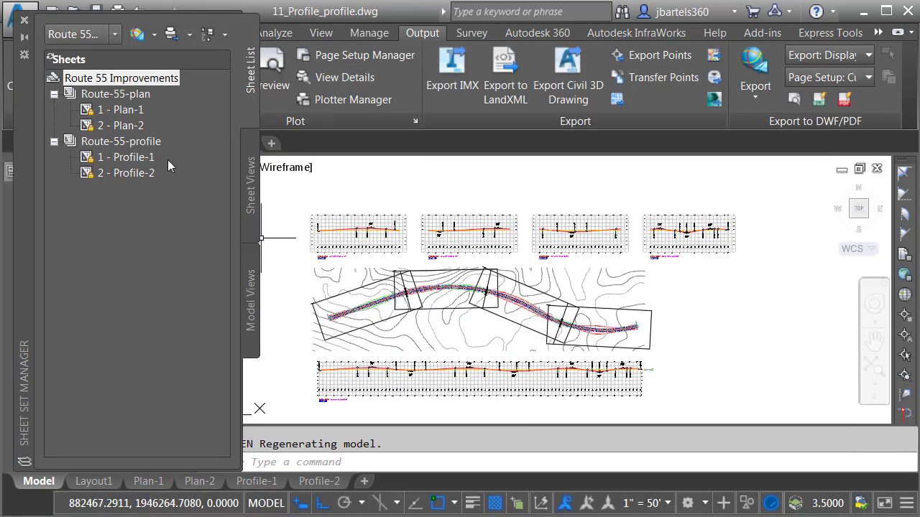
# Open the Profile-1 layout with lineweight display turned on and inspect its profile views up close.
pyautogui.click(256, 481)
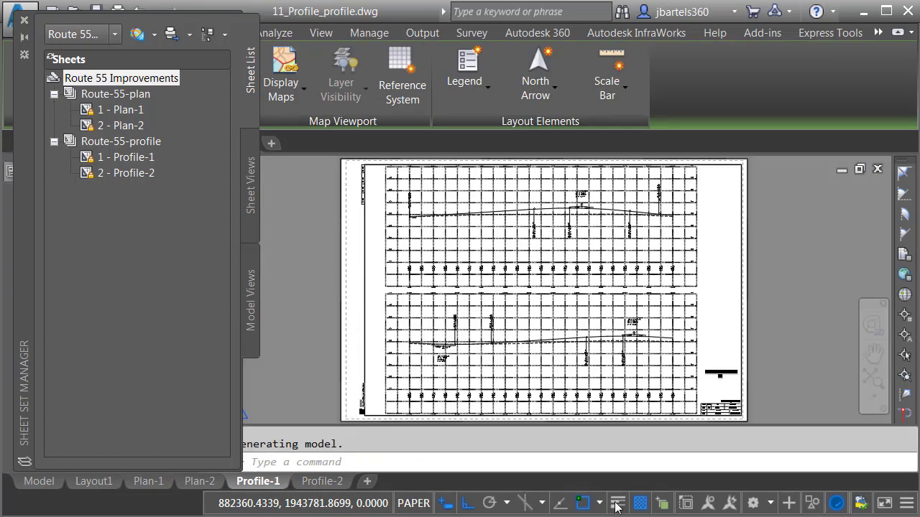
pyautogui.click(617, 503)
pyautogui.scroll(5, 515, 206)
pyautogui.moveTo(651, 275); pyautogui.dragTo(471, 311, button='middle')
pyautogui.moveTo(515, 388); pyautogui.dragTo(669, 278, button='middle')
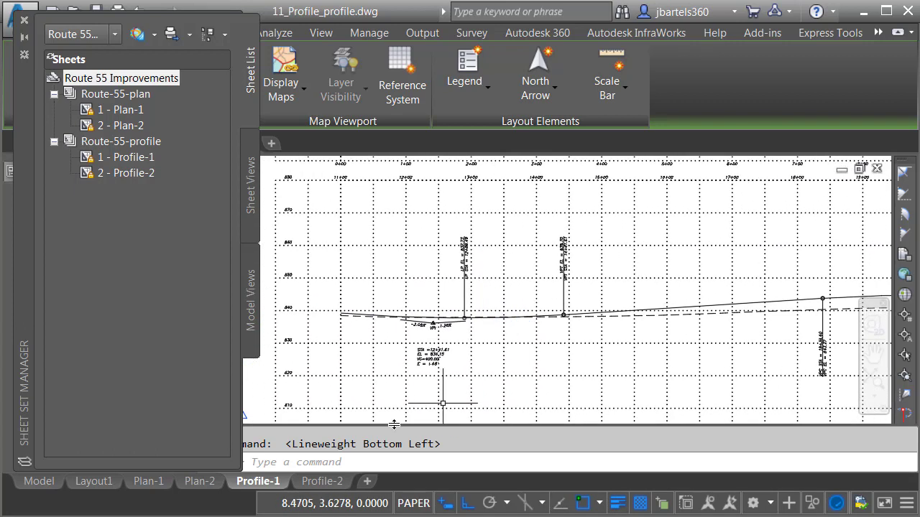
# Open the Profile-2 layout and examine the grid, profile lines and labels of its profile views, ending on the full sheet.
pyautogui.click(331, 485)
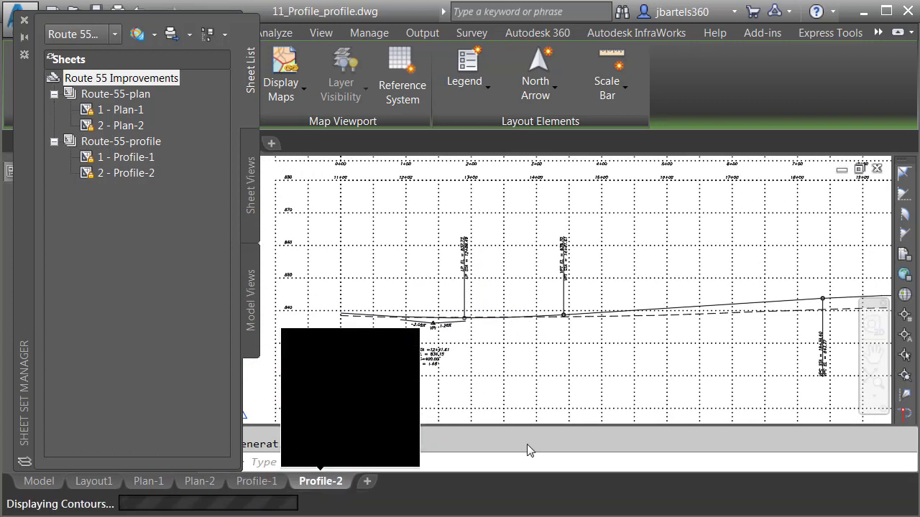
pyautogui.scroll(6, 549, 356)
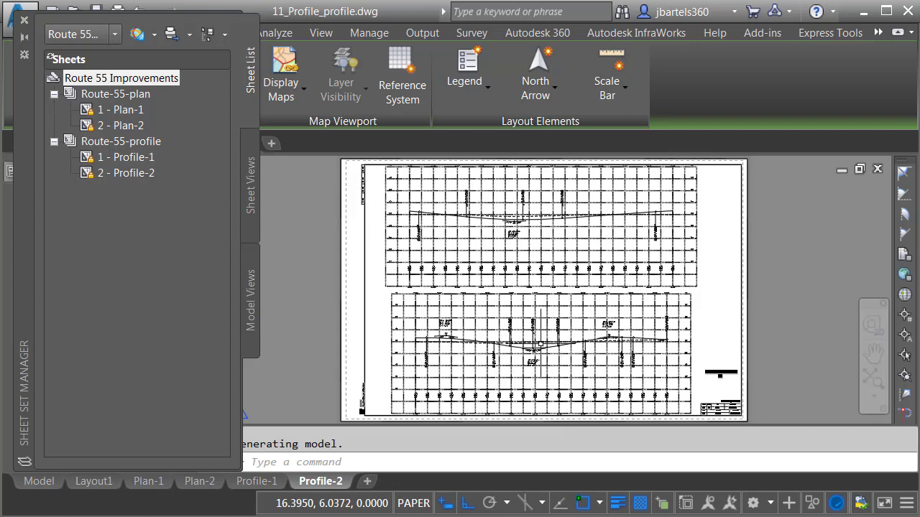
pyautogui.moveTo(618, 370)
pyautogui.mouseDown(button='middle')
pyautogui.moveTo(642, 350)
pyautogui.moveTo(744, 322)
pyautogui.mouseUp(button='middle')
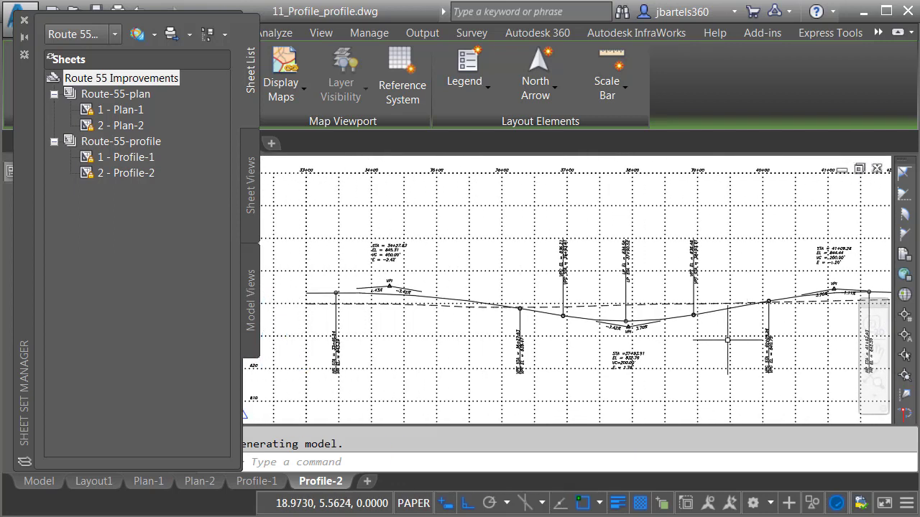
pyautogui.middleClick(711, 356)
pyautogui.middleClick(711, 356)
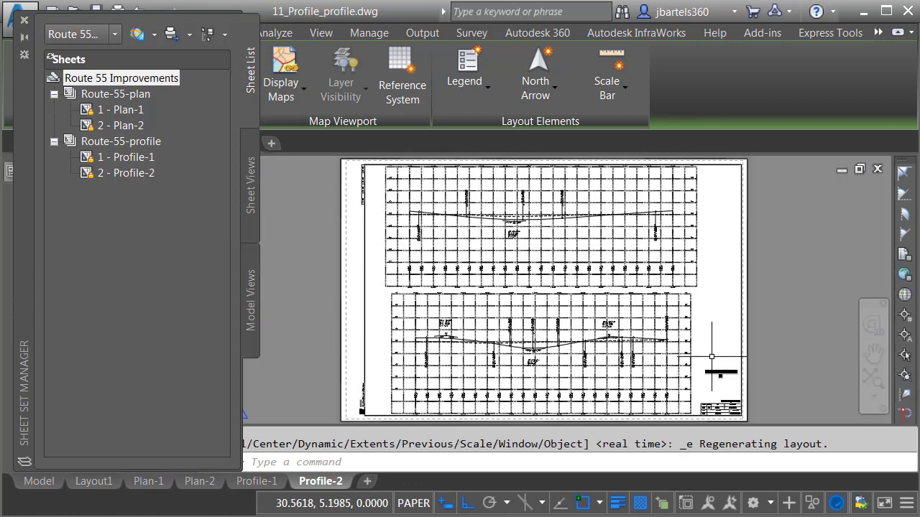